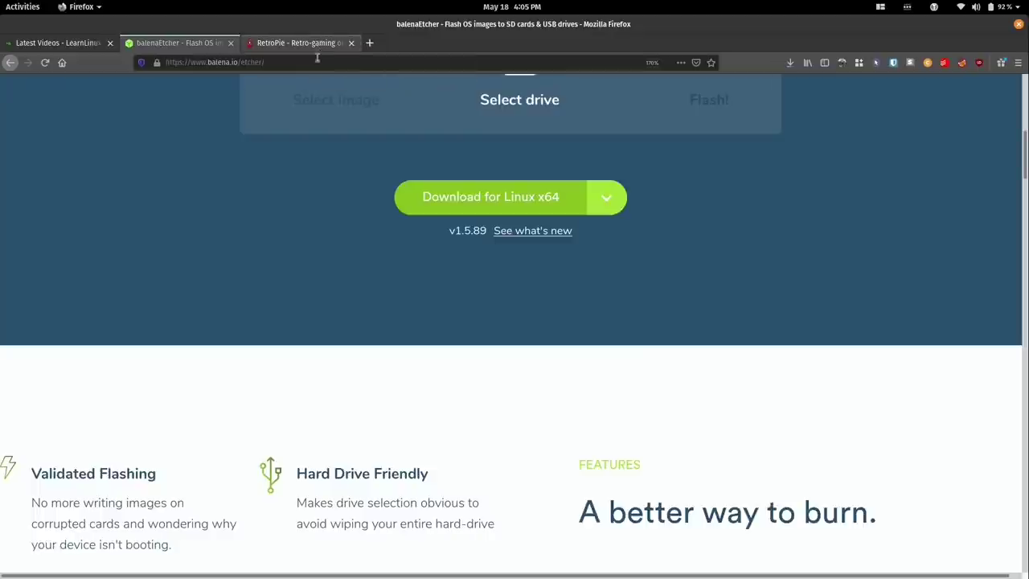
left_click(316, 62)
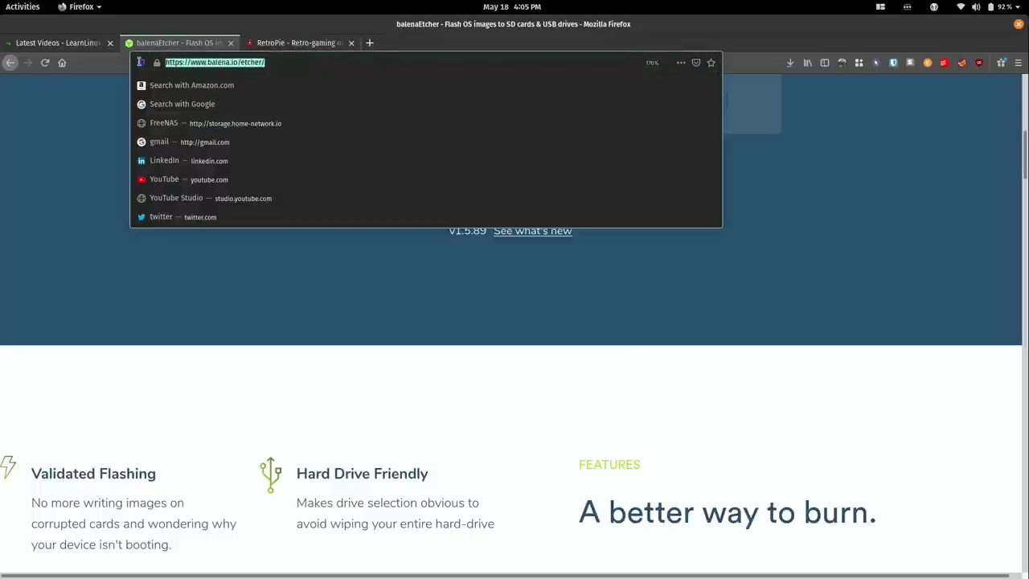
left_click(92, 154)
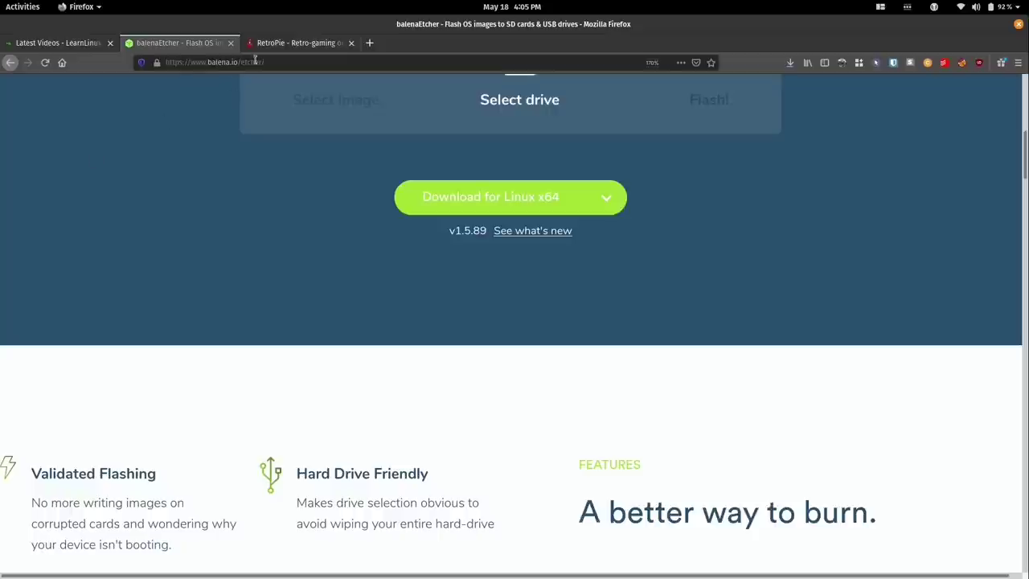
- Save the Raspberry Pi 4 image retropie-buster-4.6-rpi4.img.gz from the RetroPie website's download page
left_click(282, 44)
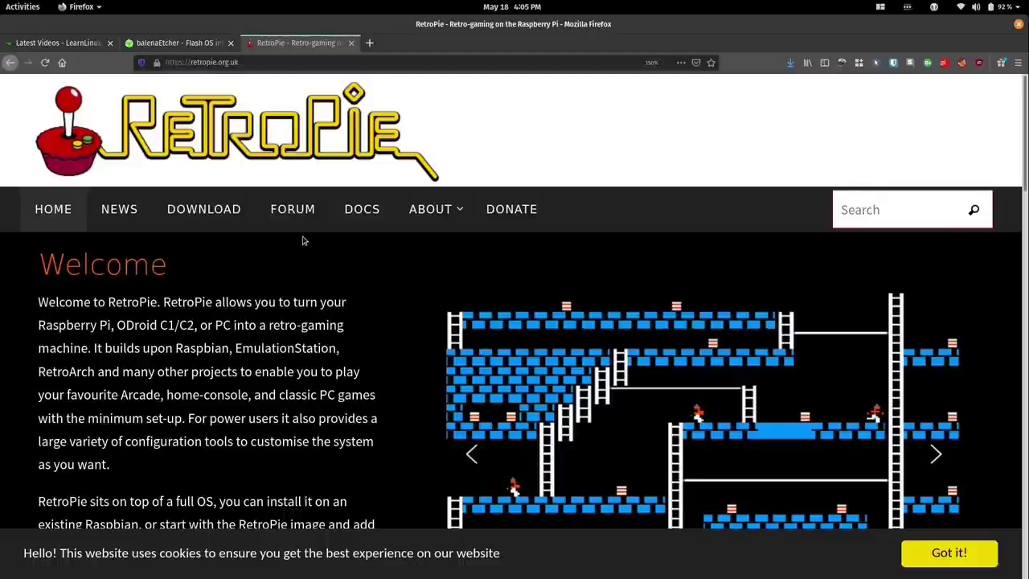
left_click(209, 223)
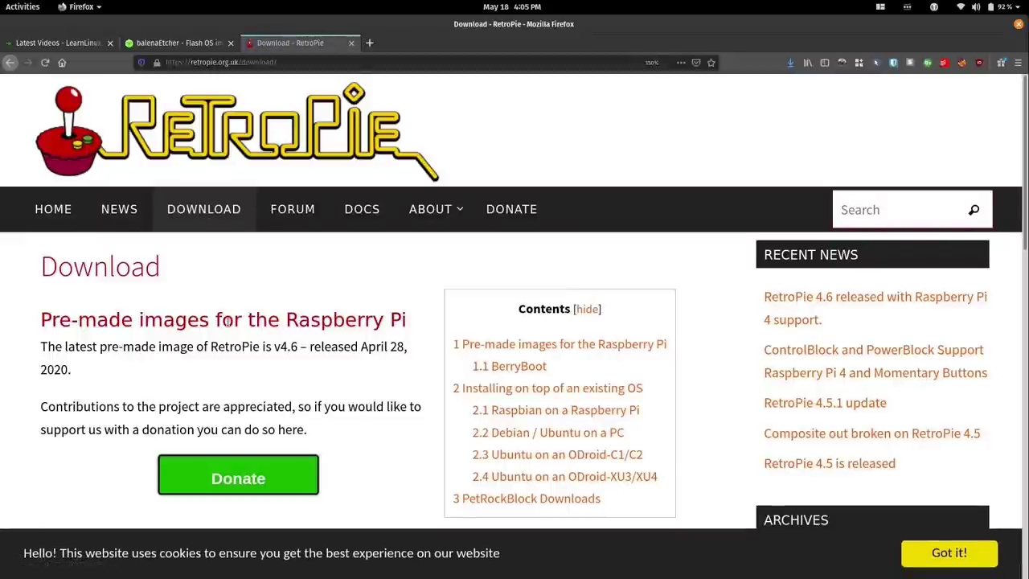
scroll(228, 322, "down", 1)
scroll(227, 322, "down", 3)
scroll(227, 322, "down", 1)
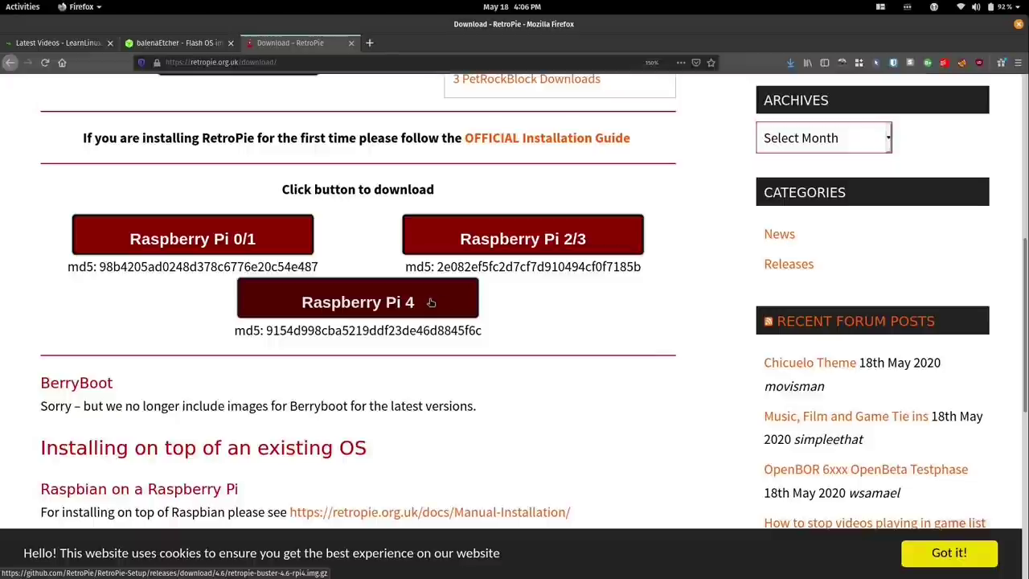
left_click(430, 302)
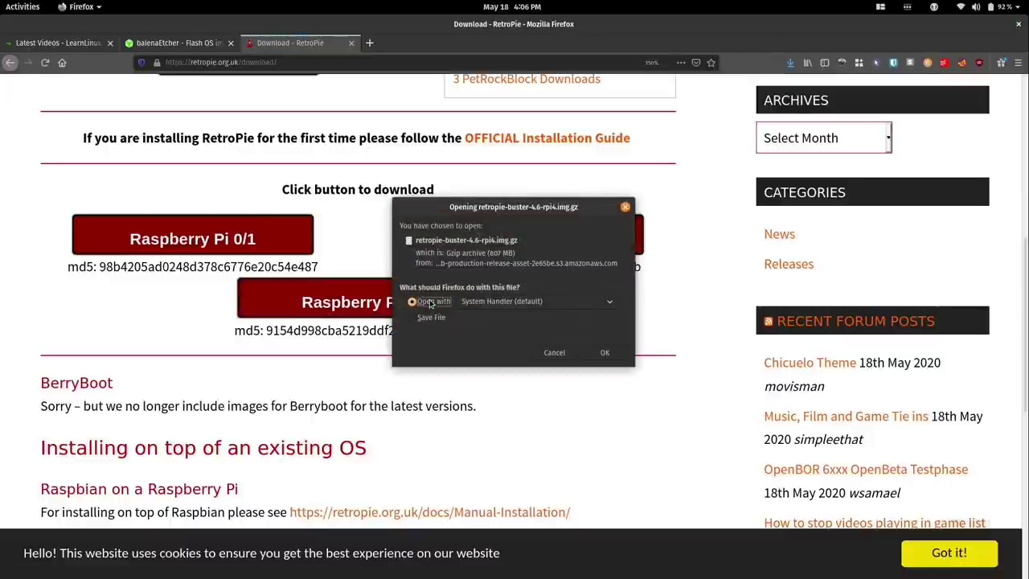
left_click(442, 319)
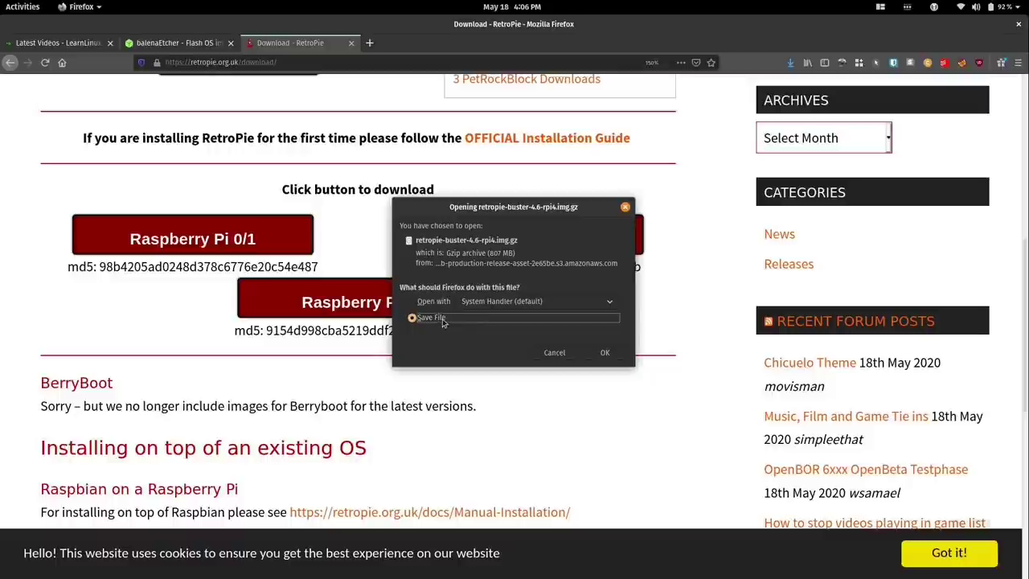
left_click(605, 353)
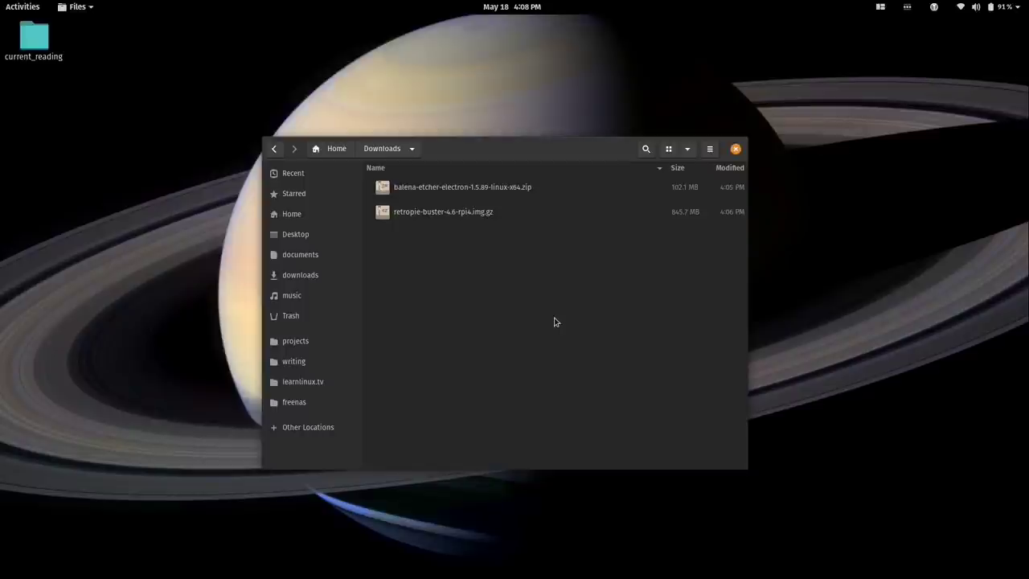
- In the file manager, extract balena-etcher-electron-1.5.89-linux-x64.zip within Downloads and open the extracted folder
left_click(503, 194)
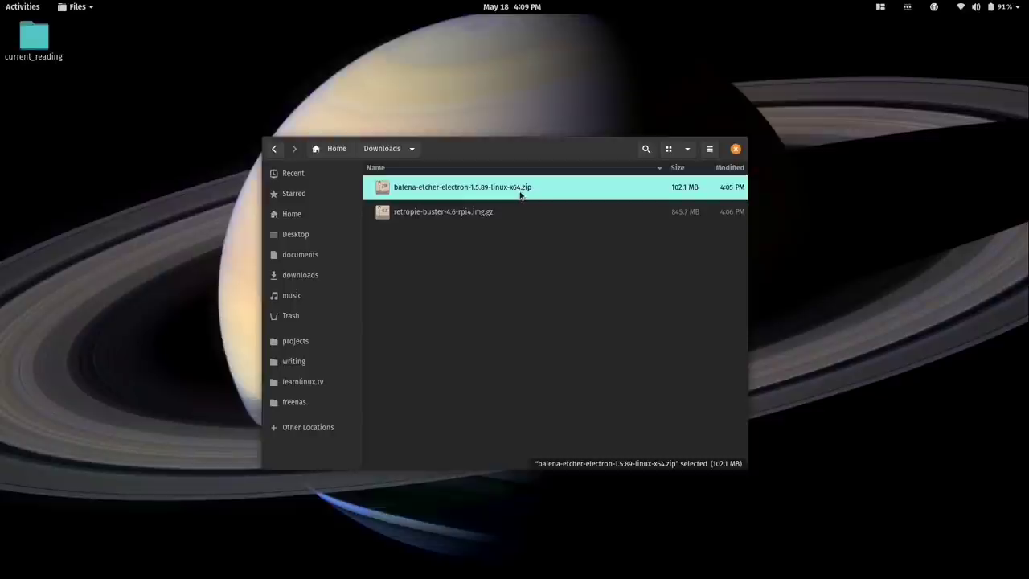
right_click(520, 195)
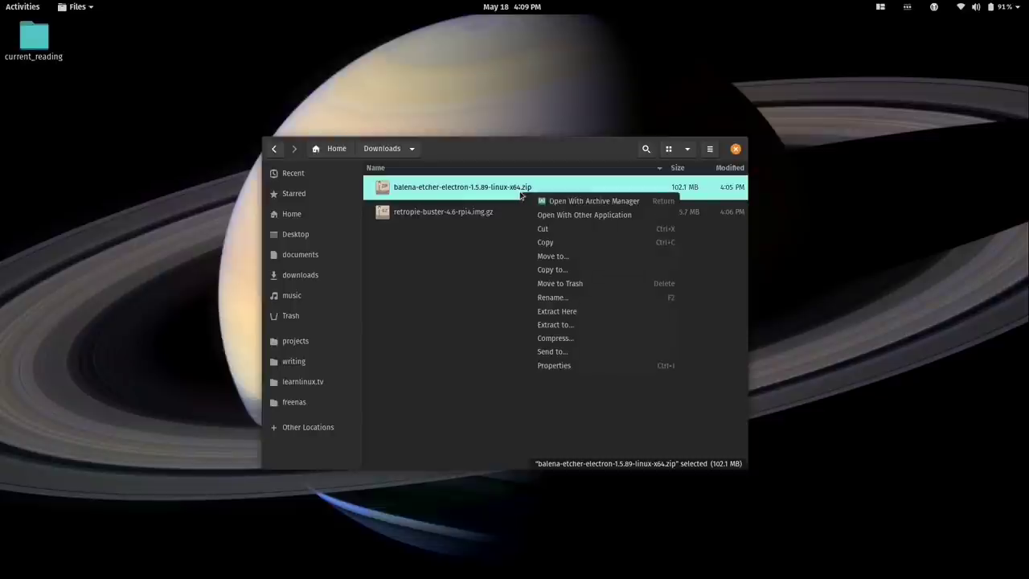
left_click(556, 316)
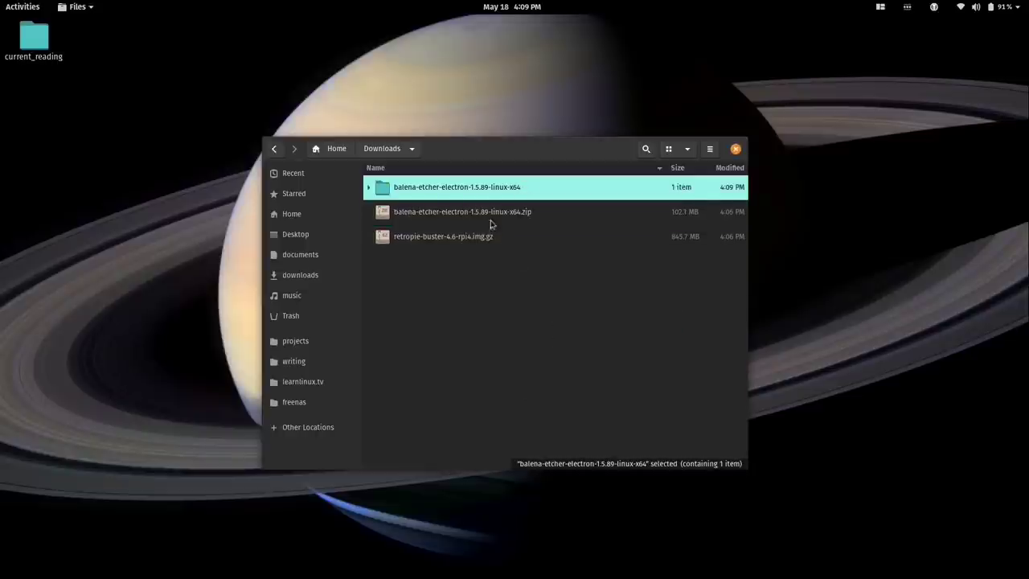
double_click(485, 196)
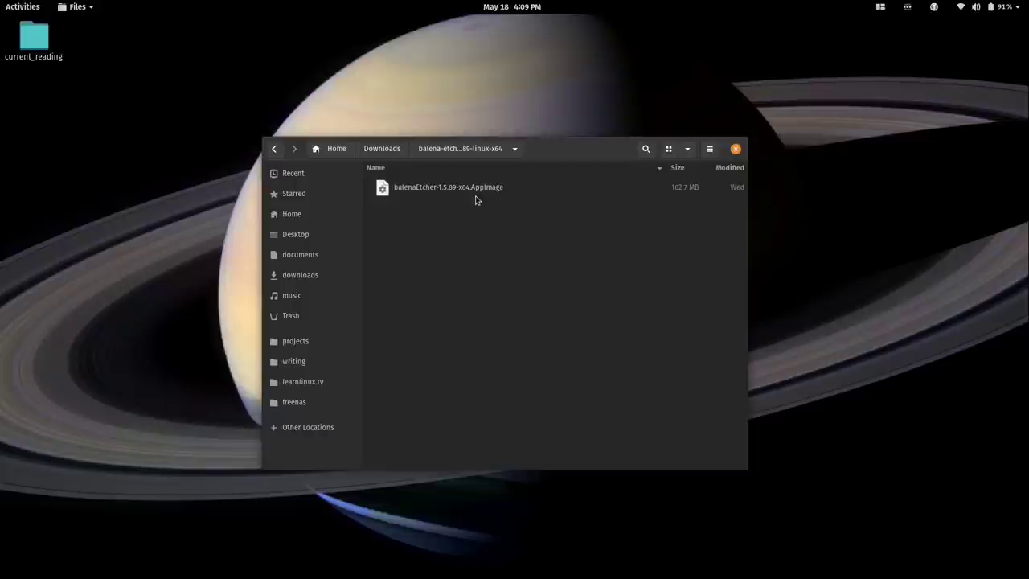
- Check that balenaEtcher-1.5.89-x64.AppImage is allowed to execute as a program, and launch it
left_click(481, 188)
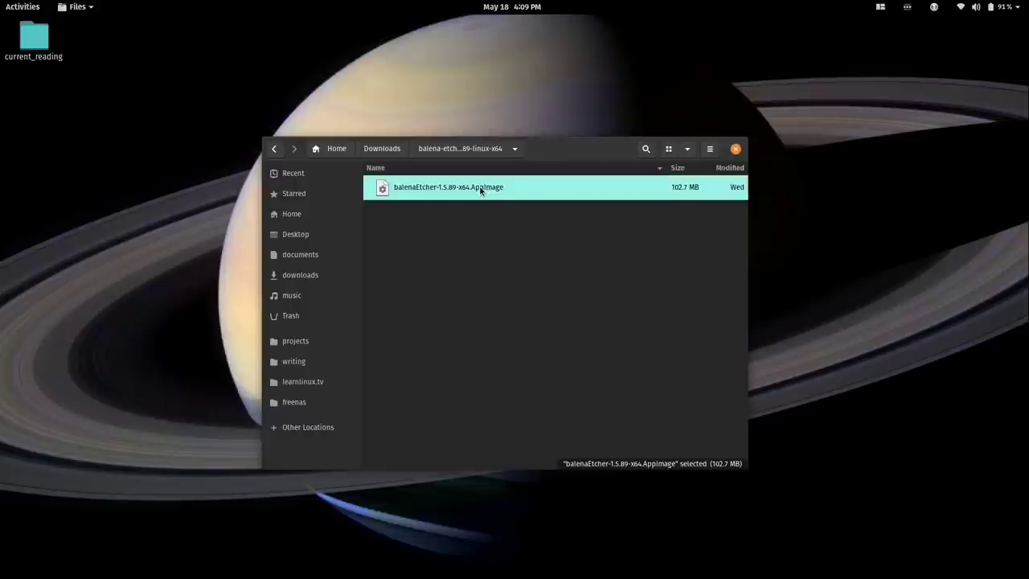
right_click(480, 189)
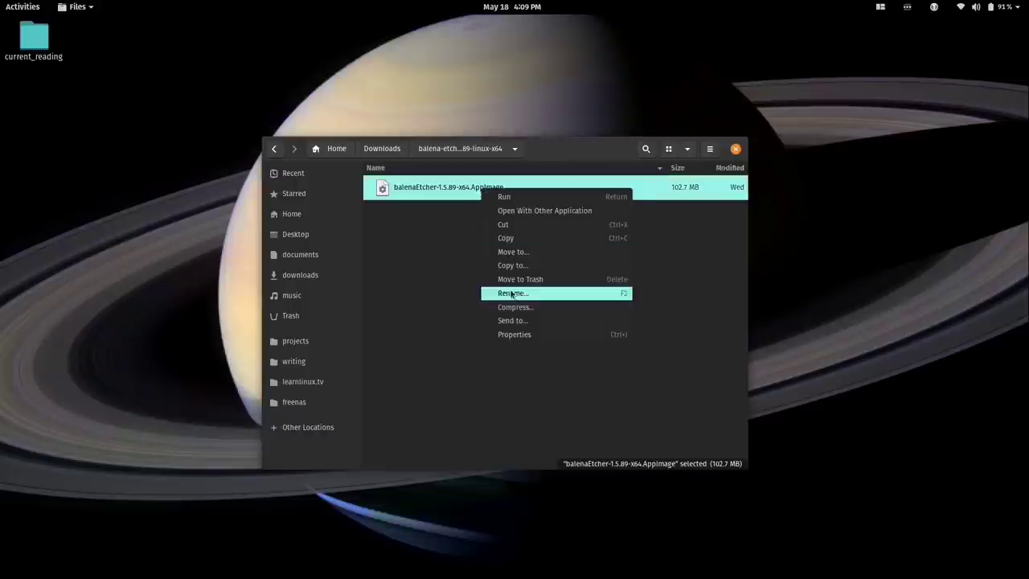
left_click(513, 336)
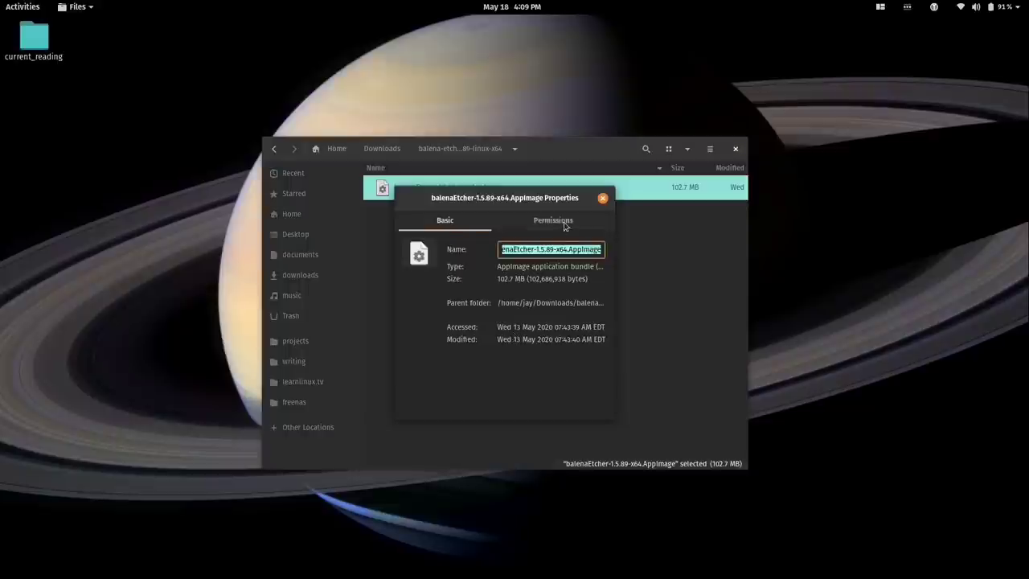
left_click(557, 222)
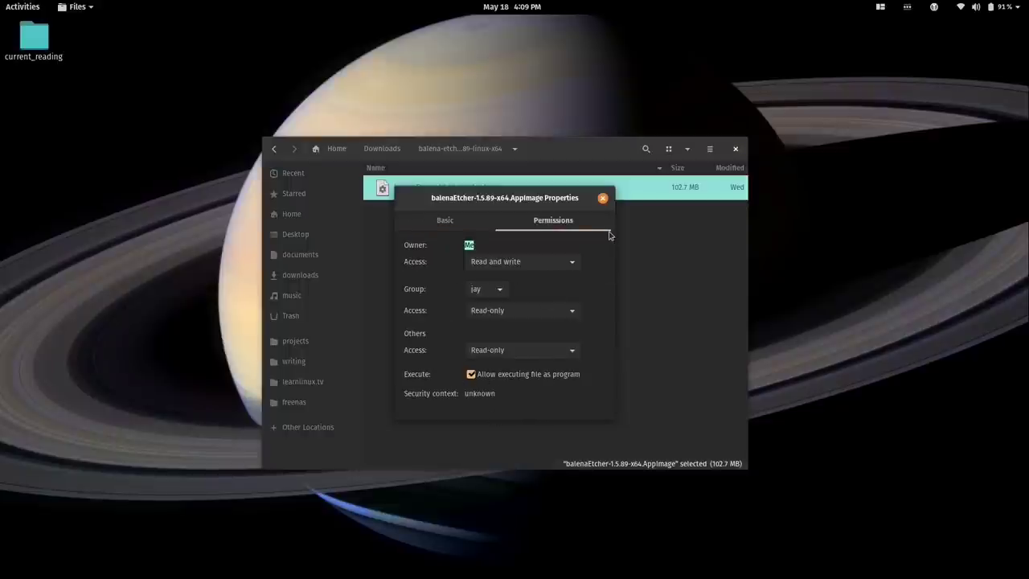
left_click(602, 200)
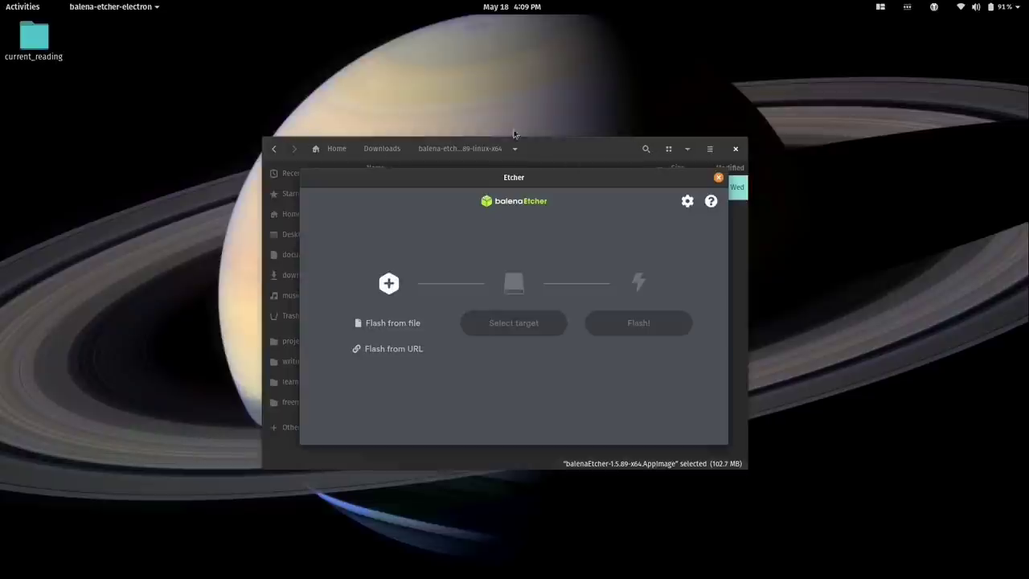
- Close the file manager and load retropie-buster-4.6-rpi4.img.gz from Downloads as the image to flash in Etcher
left_click(734, 148)
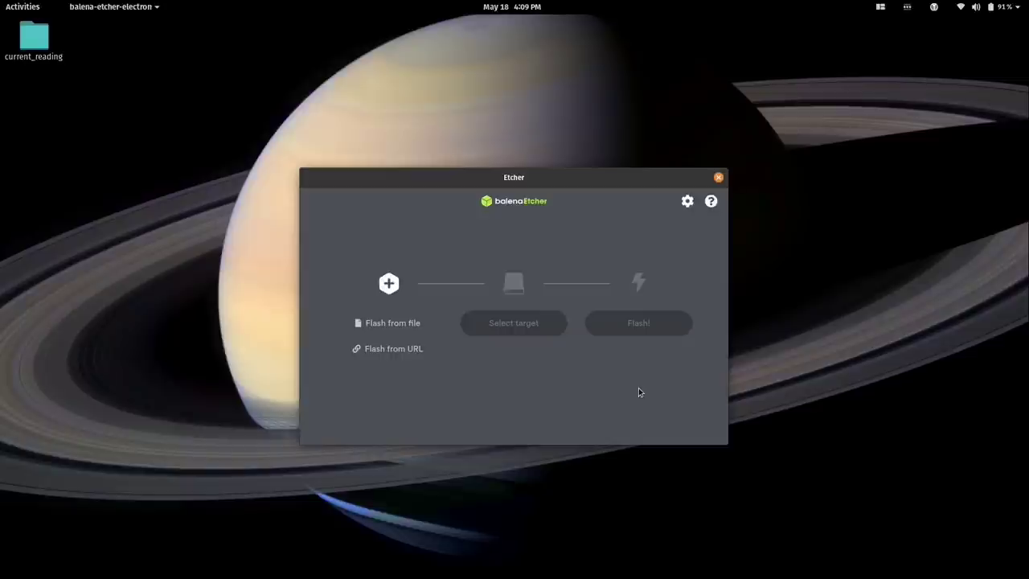
left_click(399, 328)
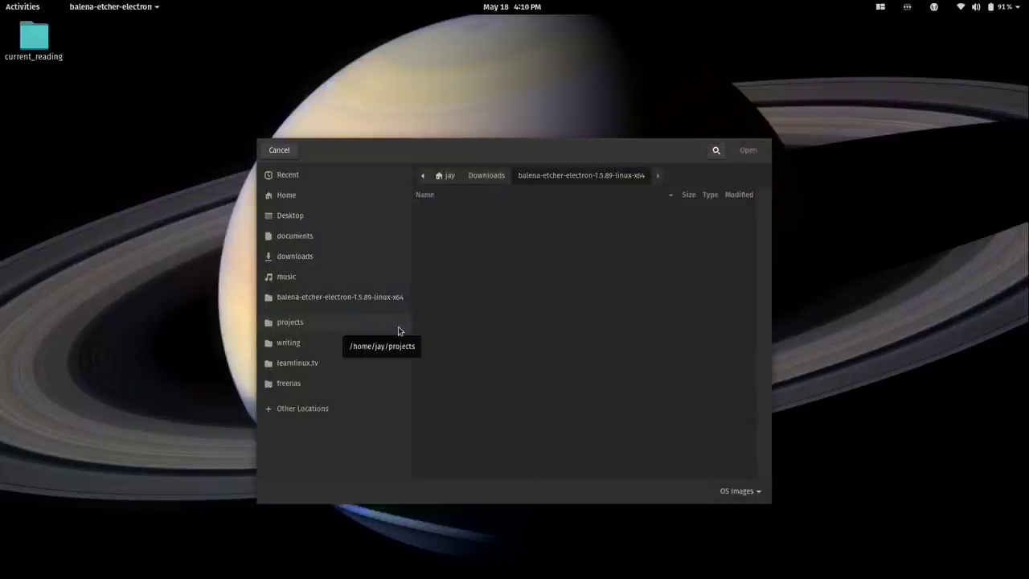
left_click(493, 177)
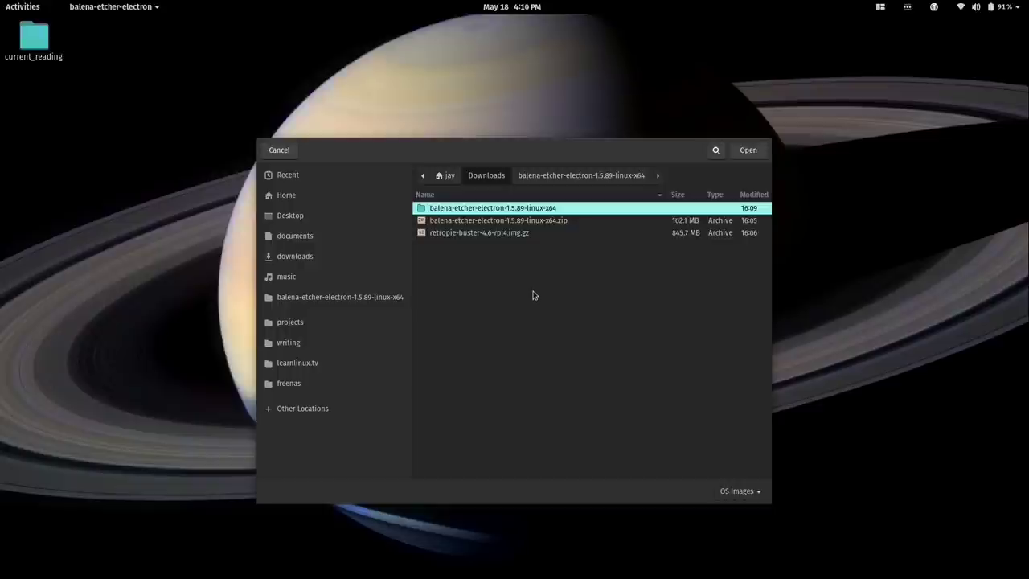
left_click(516, 238)
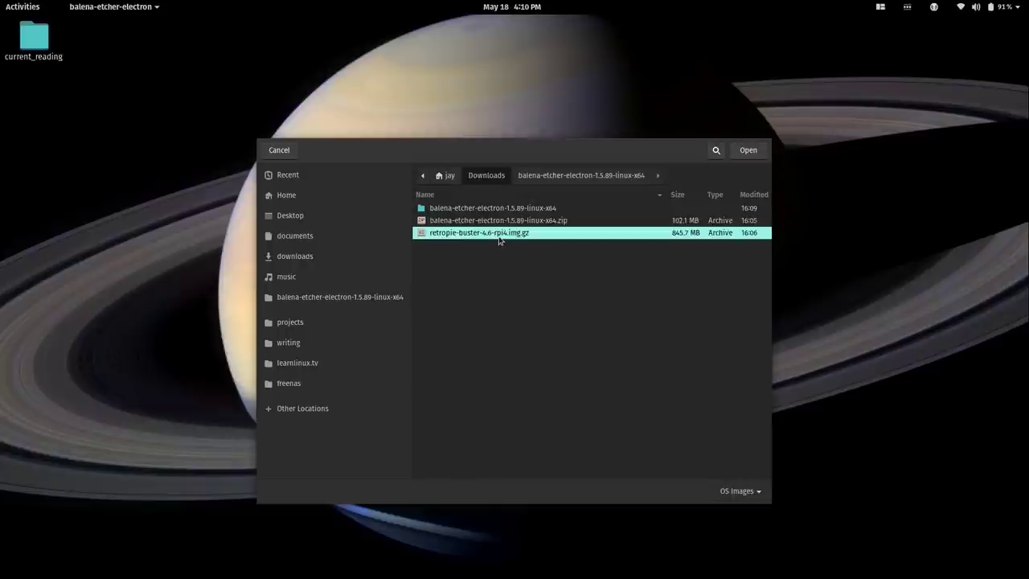
left_click(740, 149)
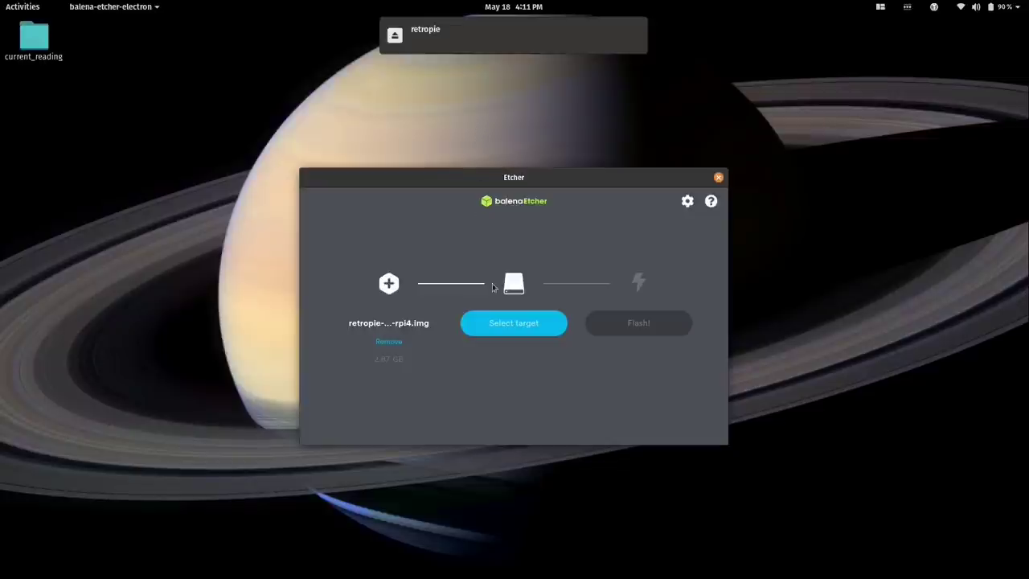
- Choose the 128 GB Generic SD_MMC card as the flash target
left_click(506, 323)
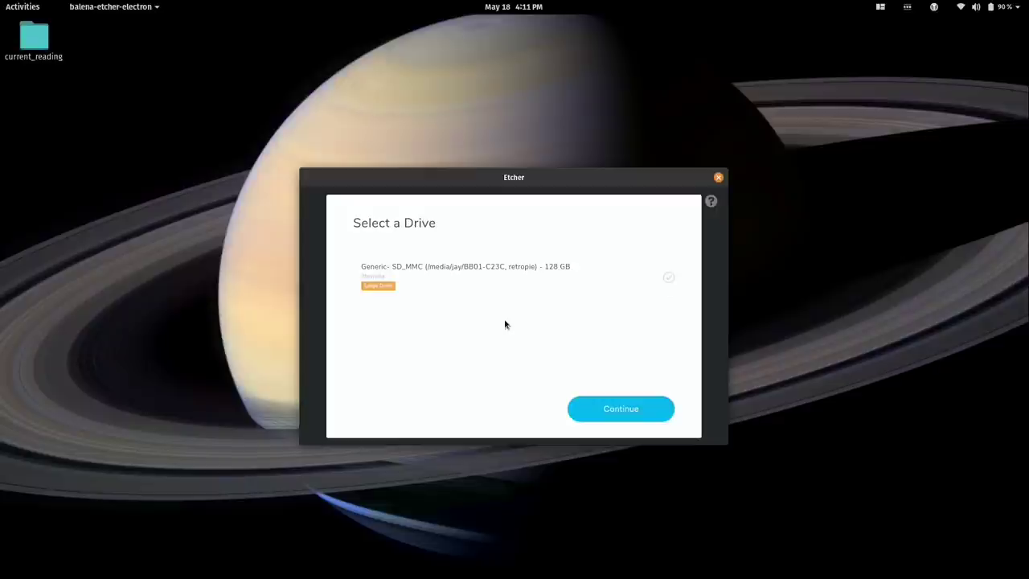
left_click(520, 281)
left_click(622, 410)
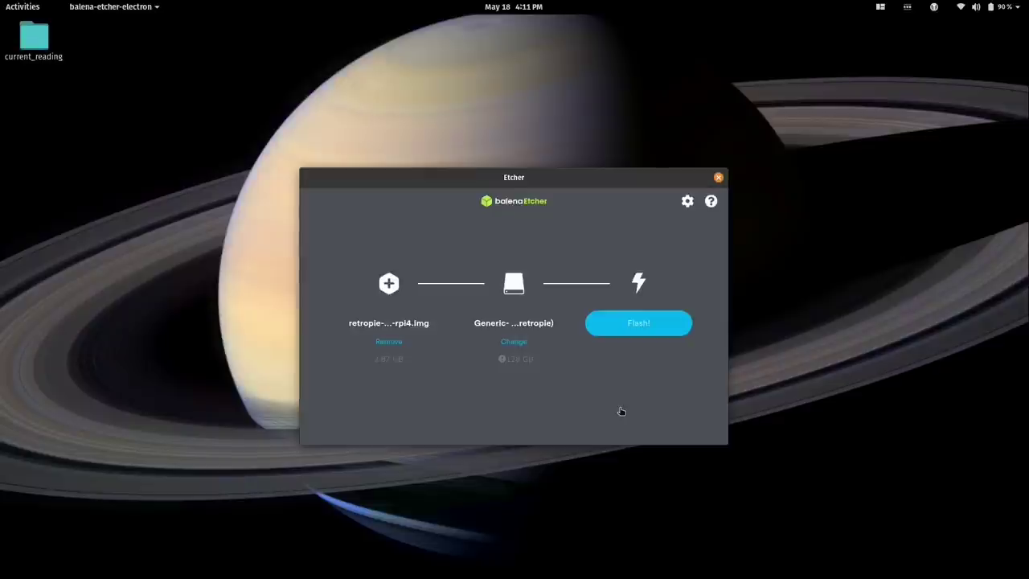
- Start flashing the SD card, accept the large-drive confirmation, and authenticate with the account password
left_click(665, 331)
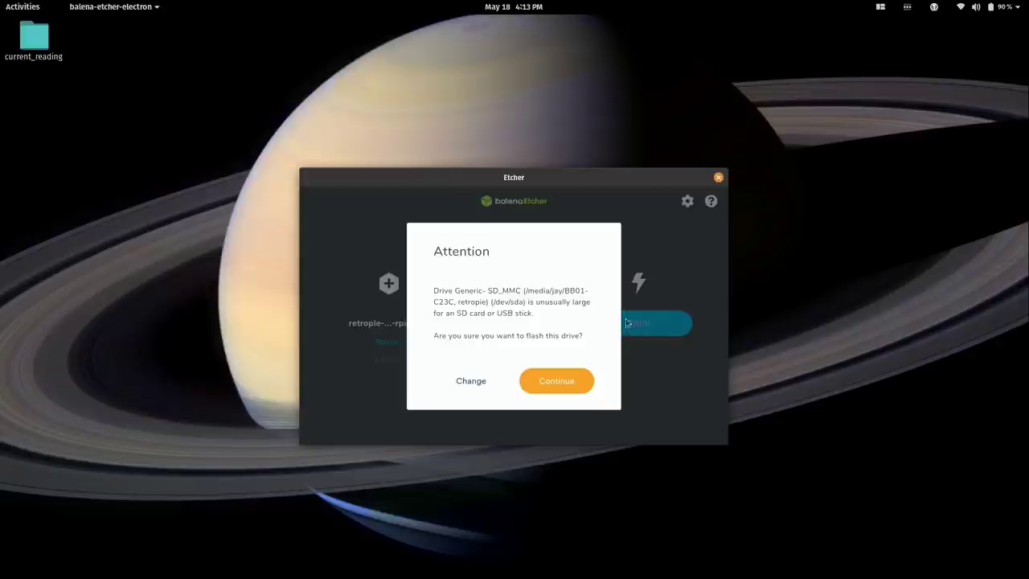
left_click(576, 378)
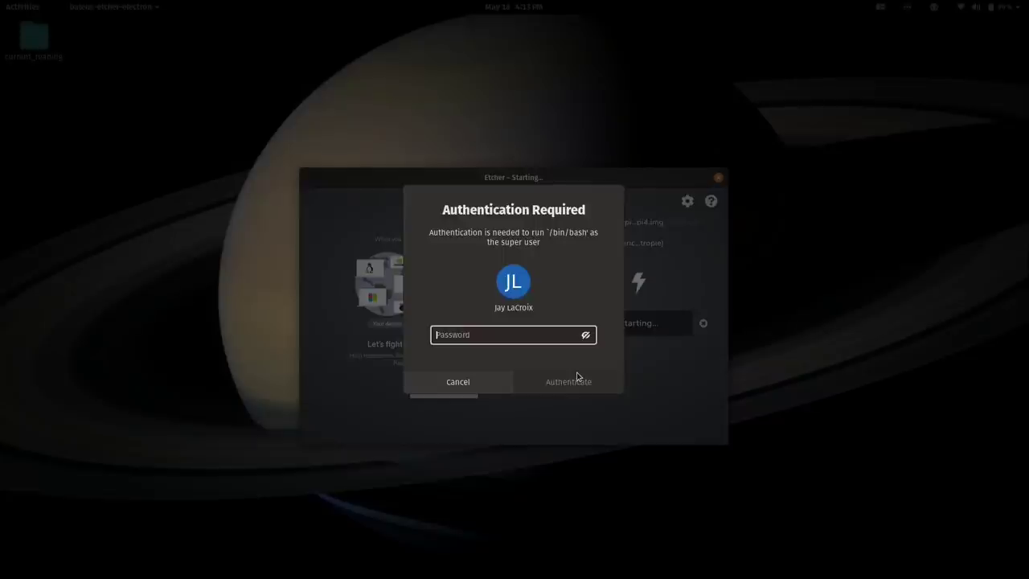
type("****************")
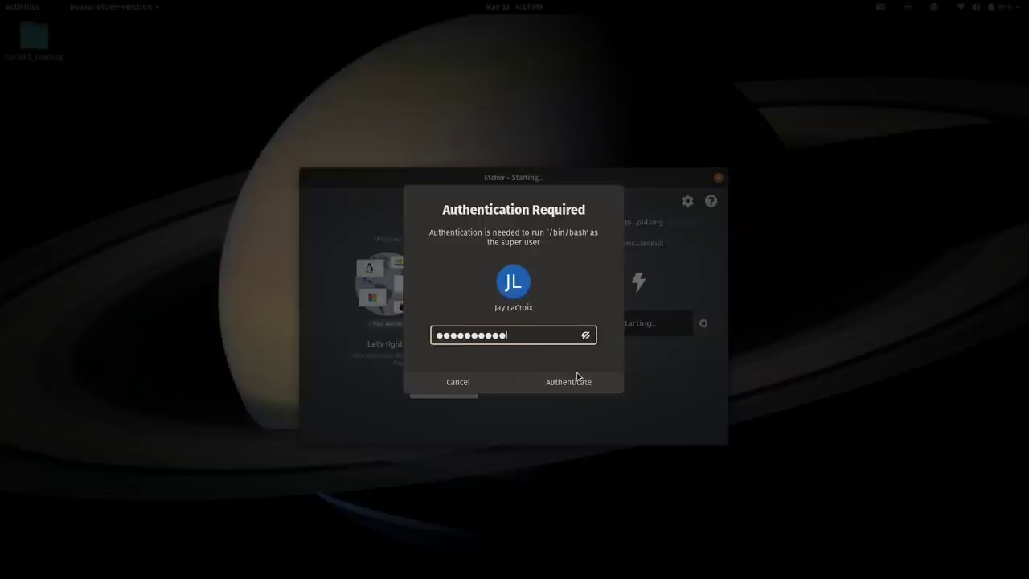
left_click(577, 377)
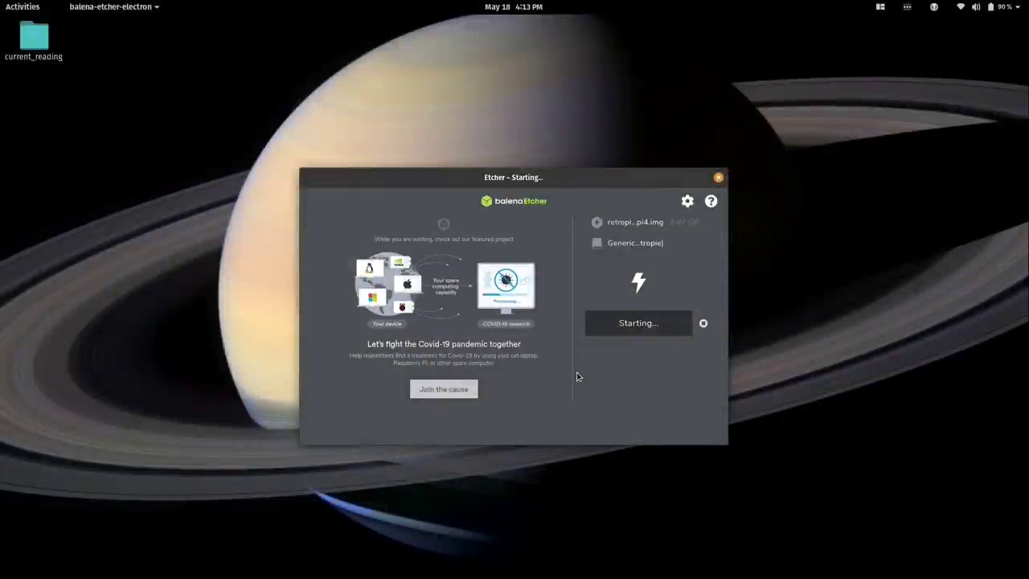
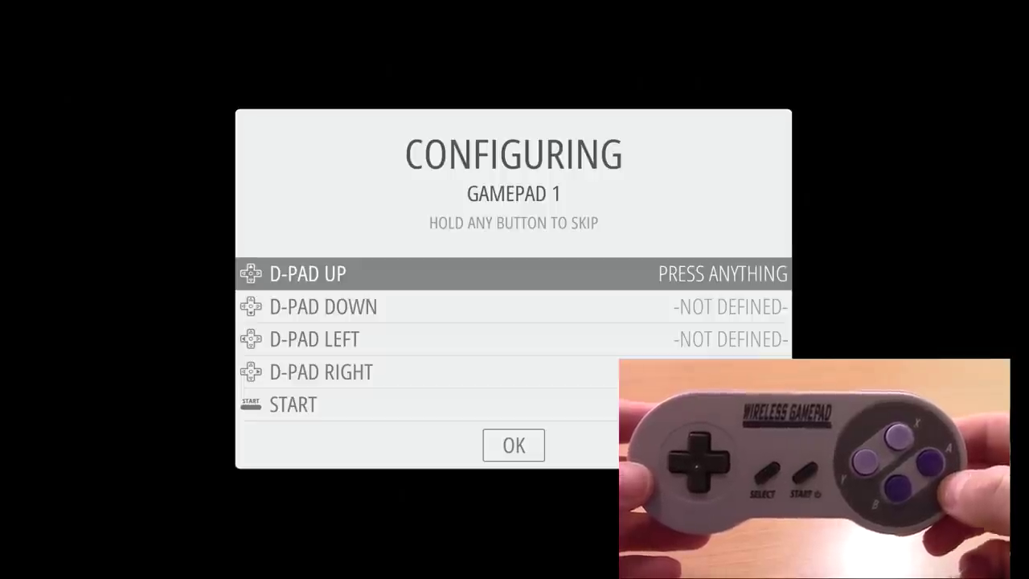
- In the RetroPie gamepad configuration, map the D-pad's up, down, left and right directions for Gamepad 1
key("Up")
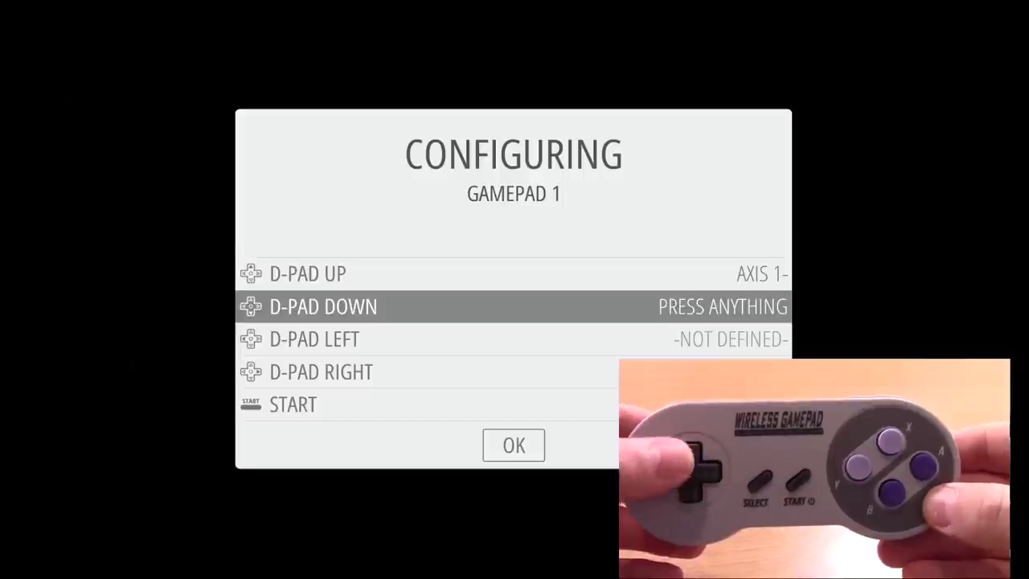
key("Down")
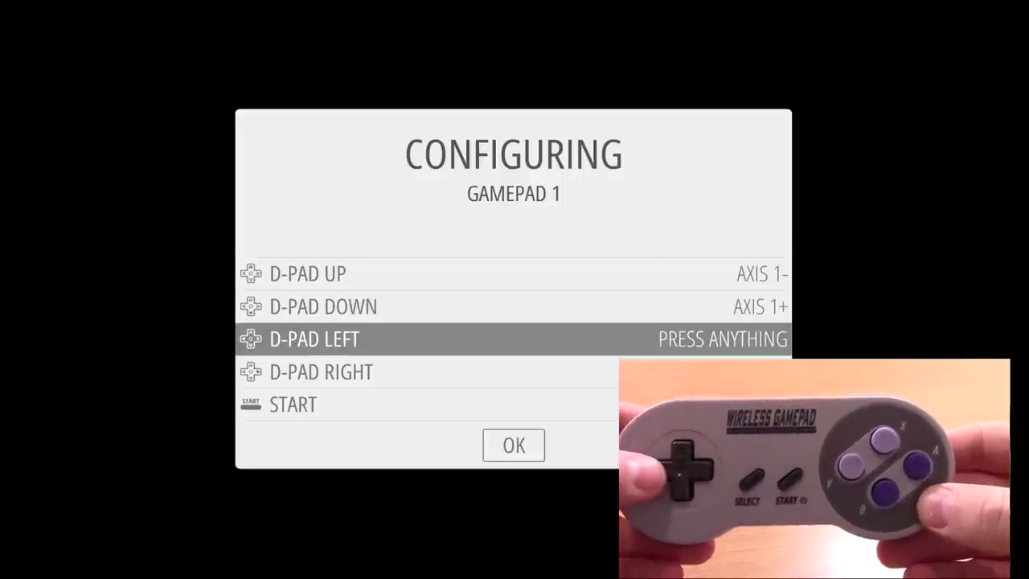
key("Left")
key("Right")
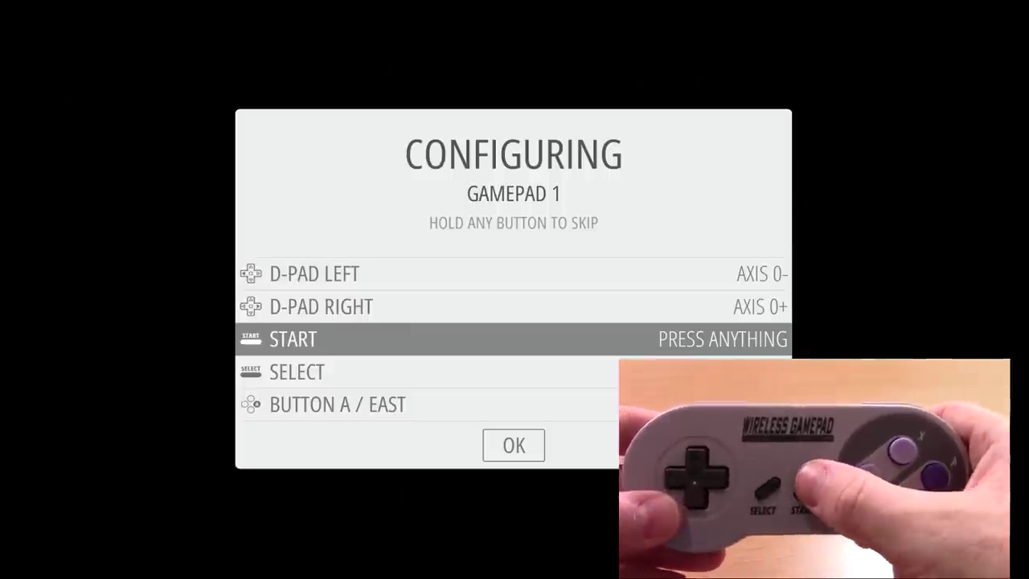
- Map Start, Select and the A, B, X and Y buttons for Gamepad 1
key("Return")
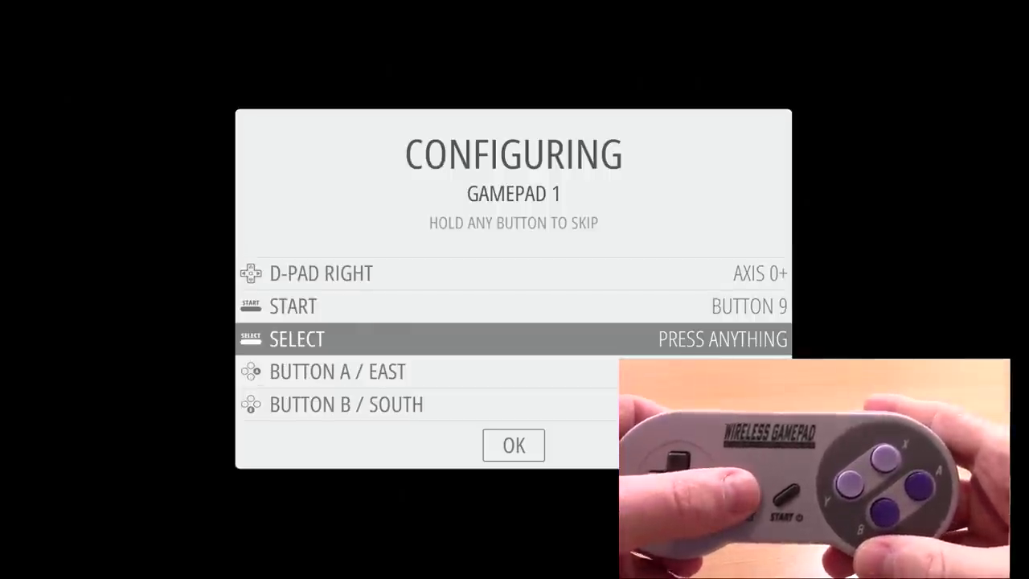
key("shift")
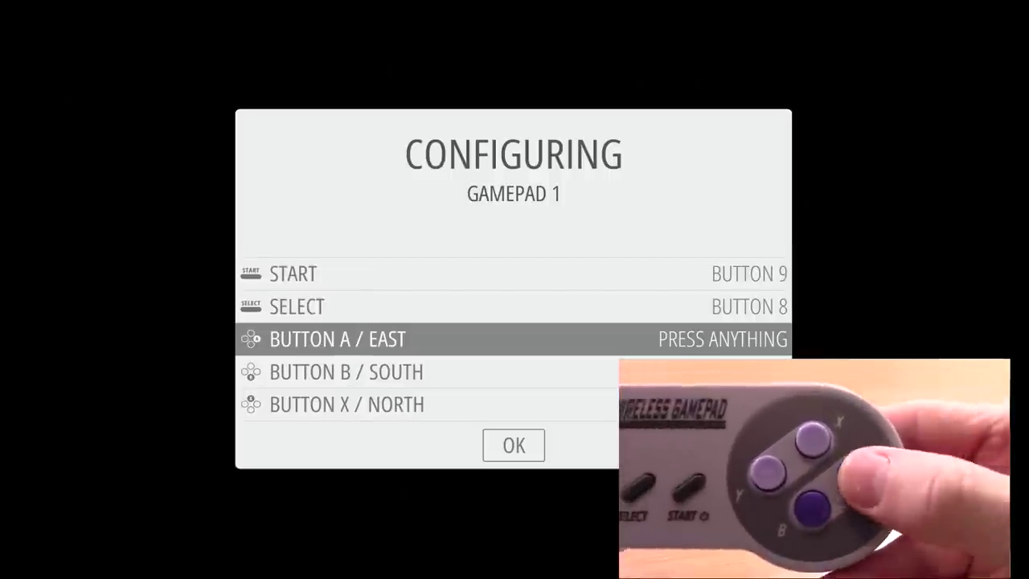
key("a")
key("b")
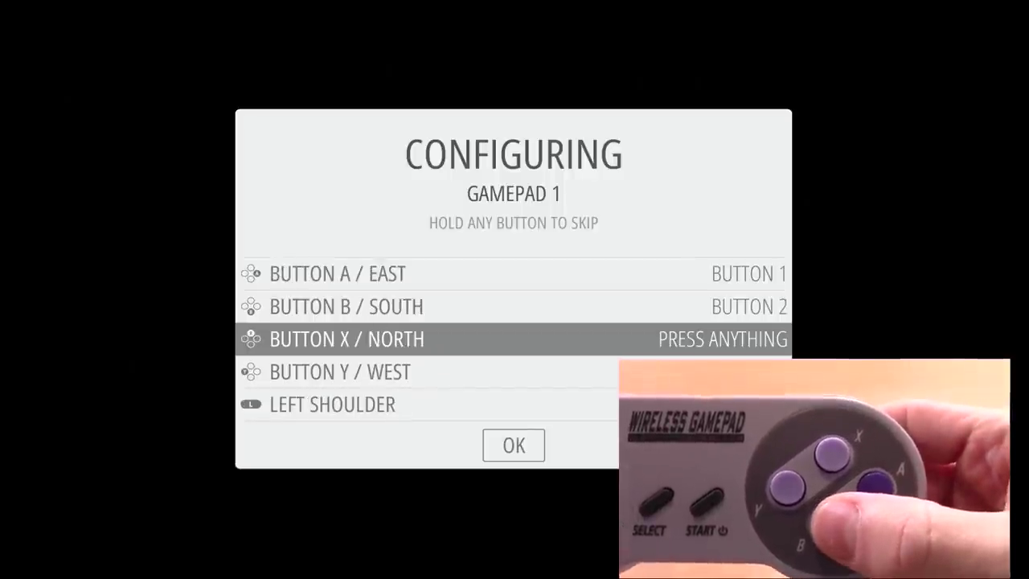
key("x")
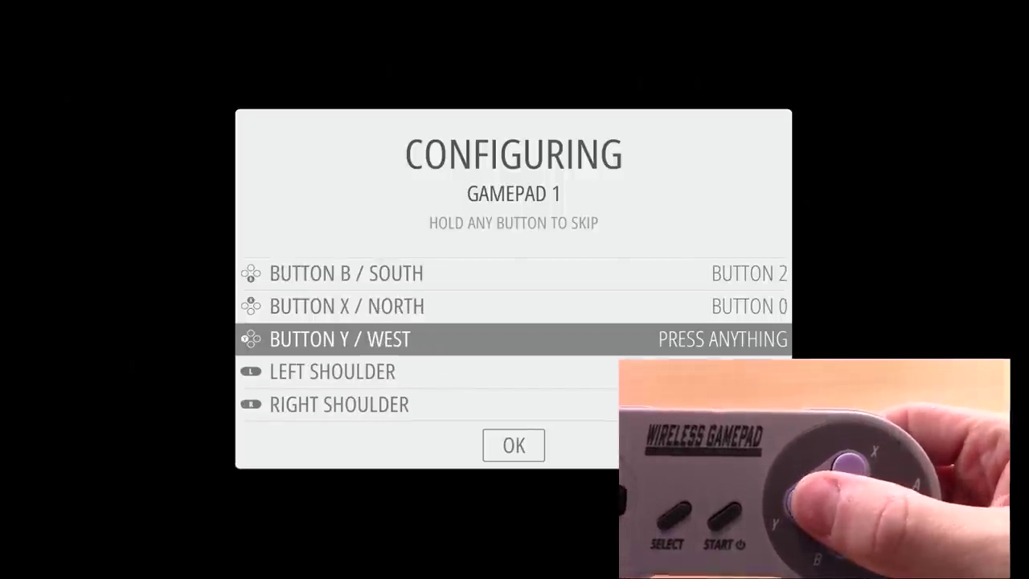
key("y")
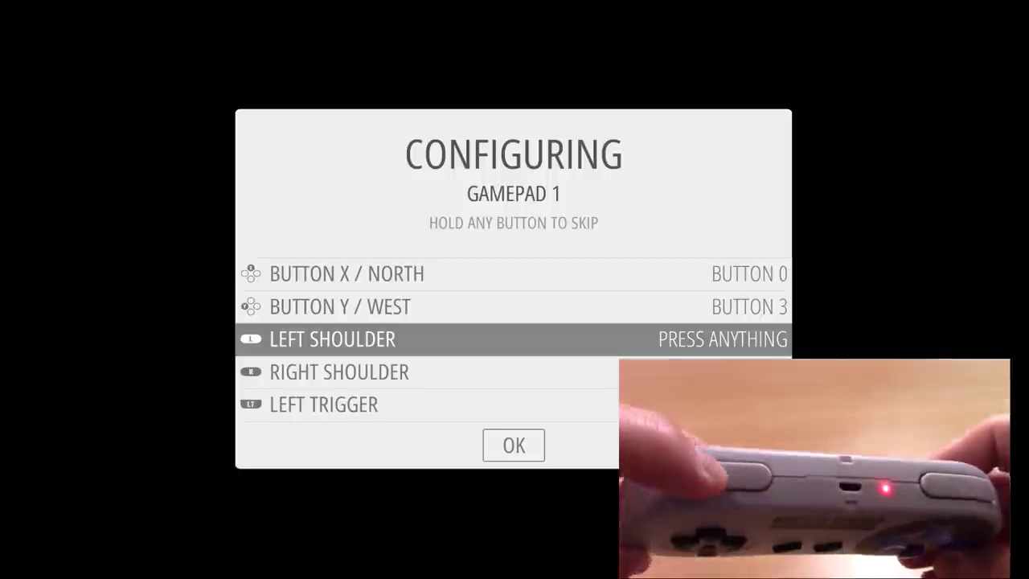
- Map both shoulder buttons, skip the right analog inputs, and finish the gamepad configuration with Select as Hotkey Enable
key("l")
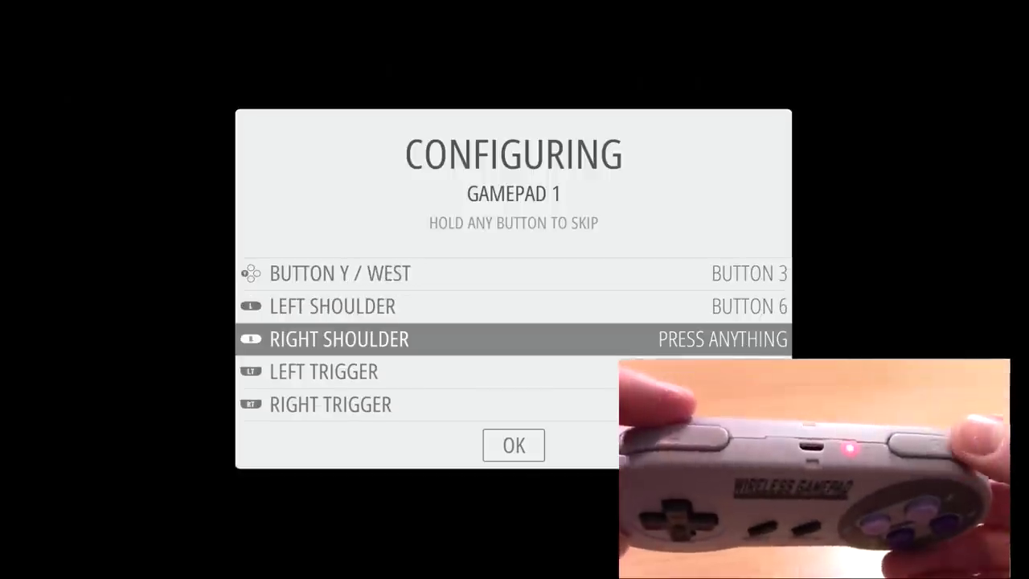
key("r")
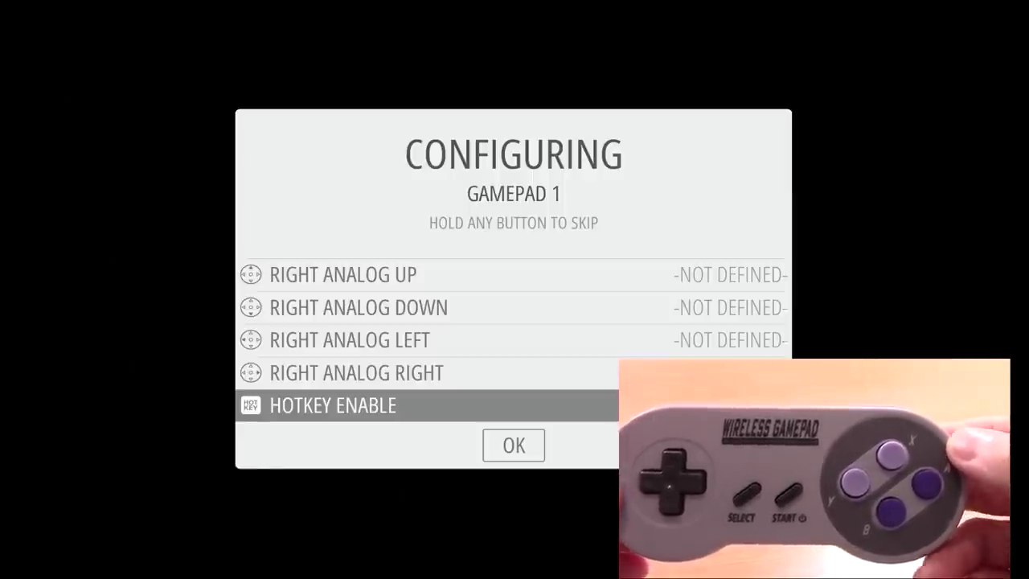
key("Down")
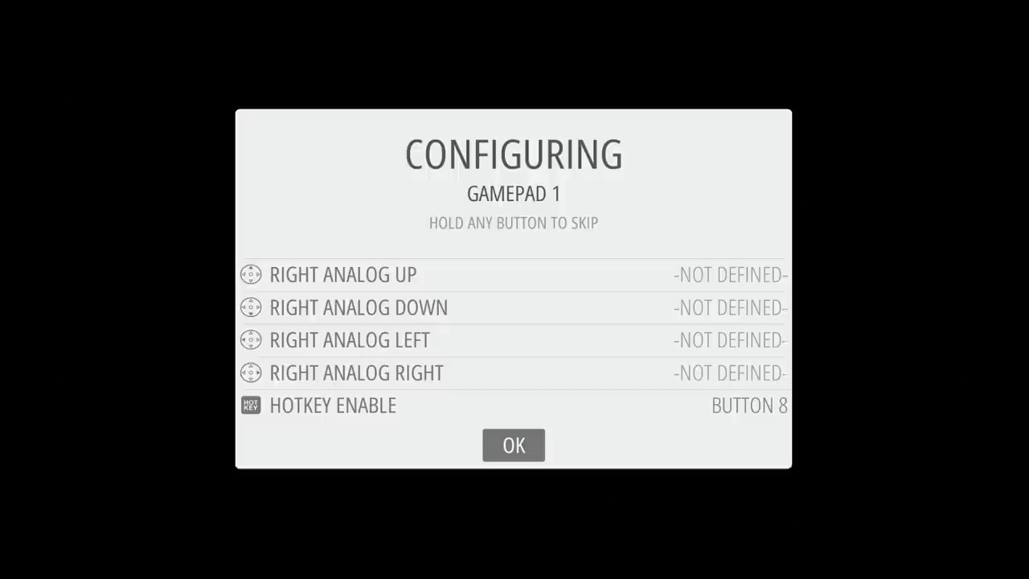
key("Return")
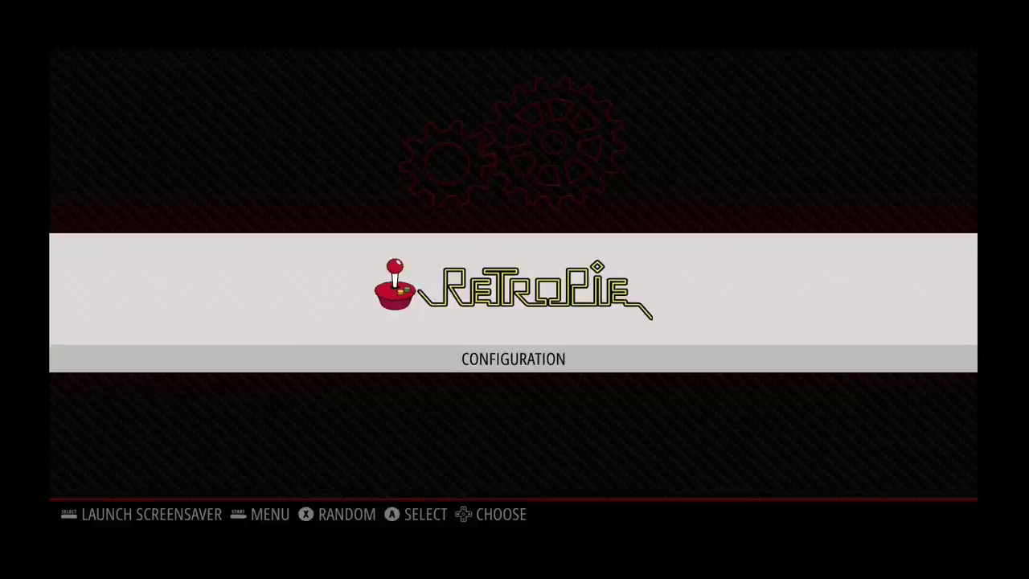
- Open the WiFi settings from the RetroPie configuration list
key("Return")
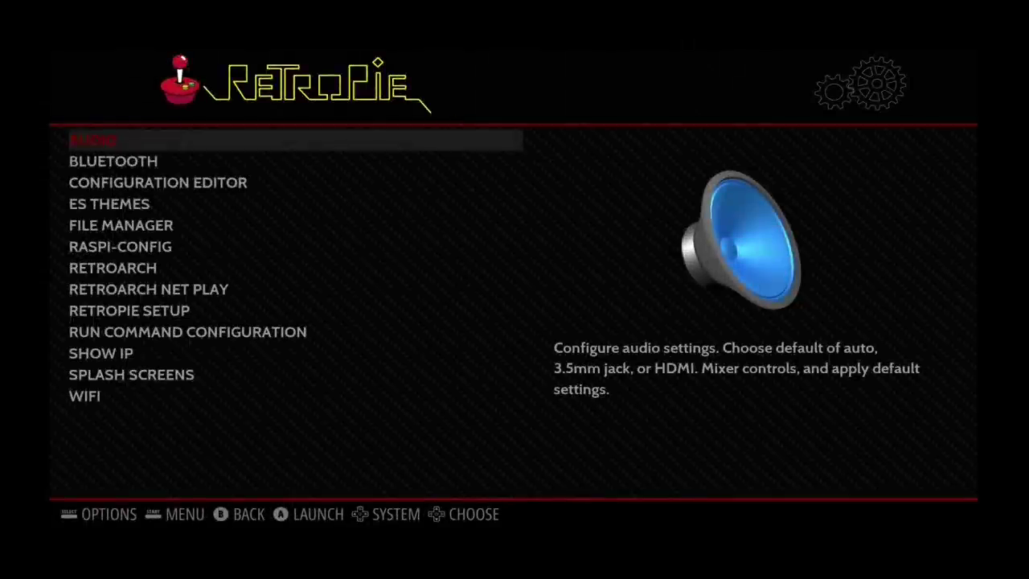
key("Escape")
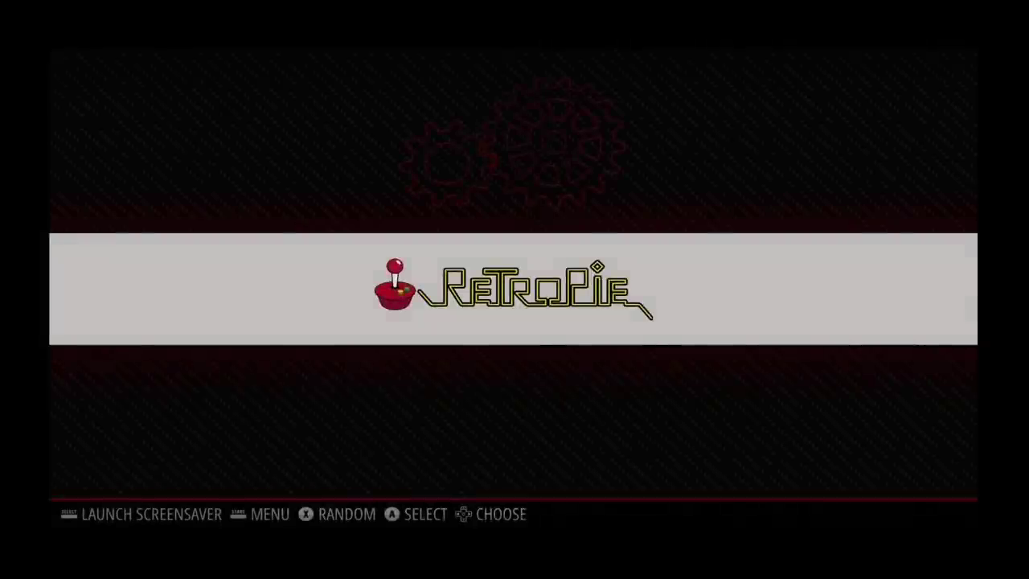
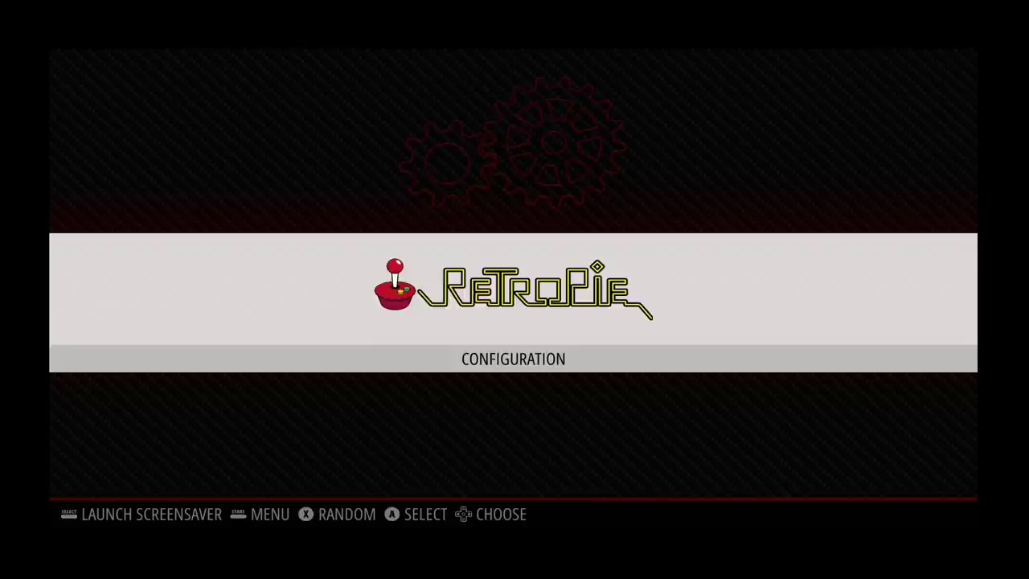
key("Return")
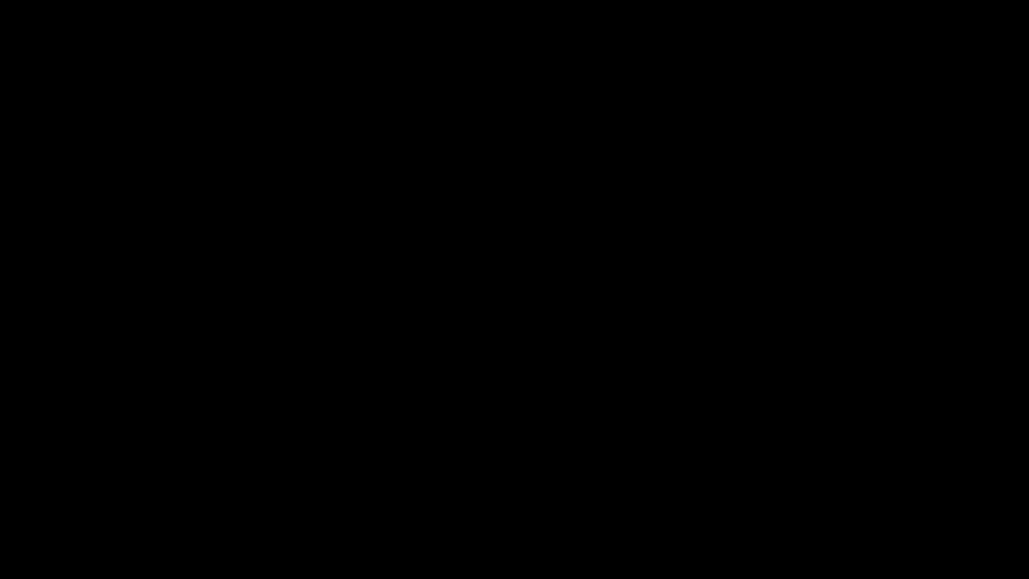
key("Down")
key("Down")
key("Down")
key("Down")
key("Down")
key("Down")
key("Down")
key("Down")
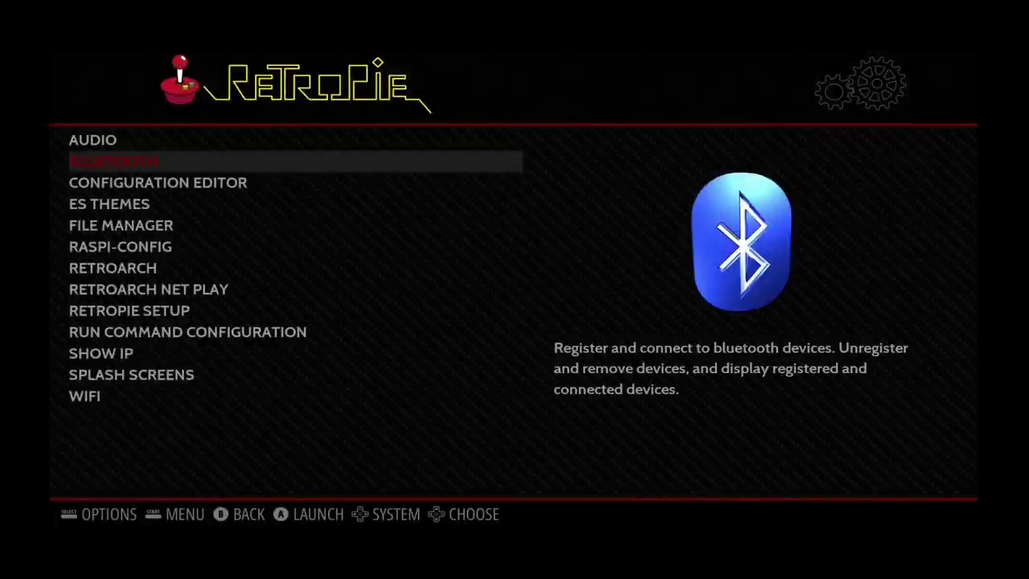
key("Down")
key("Down")
key("Down")
key("Down")
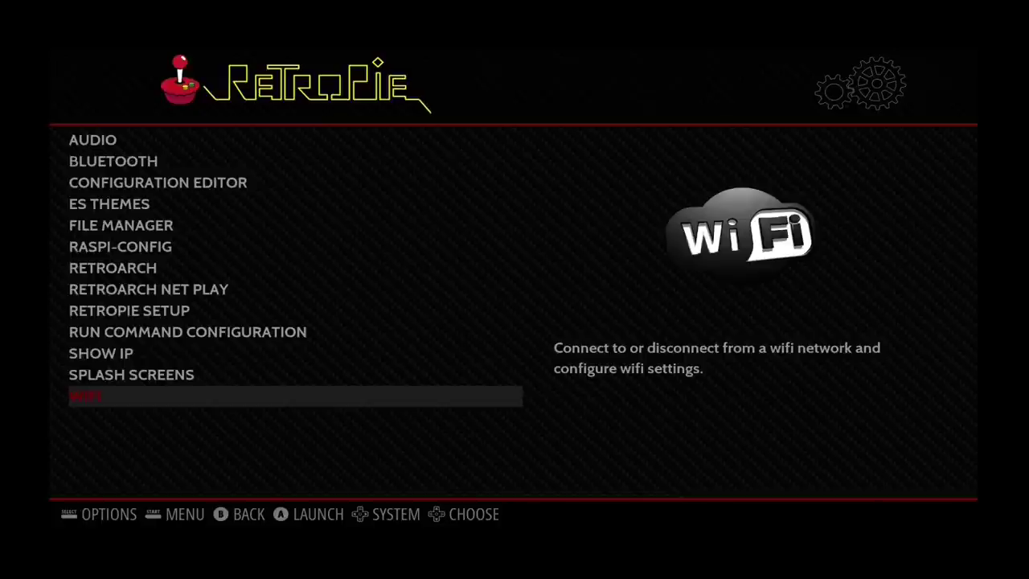
key("Return")
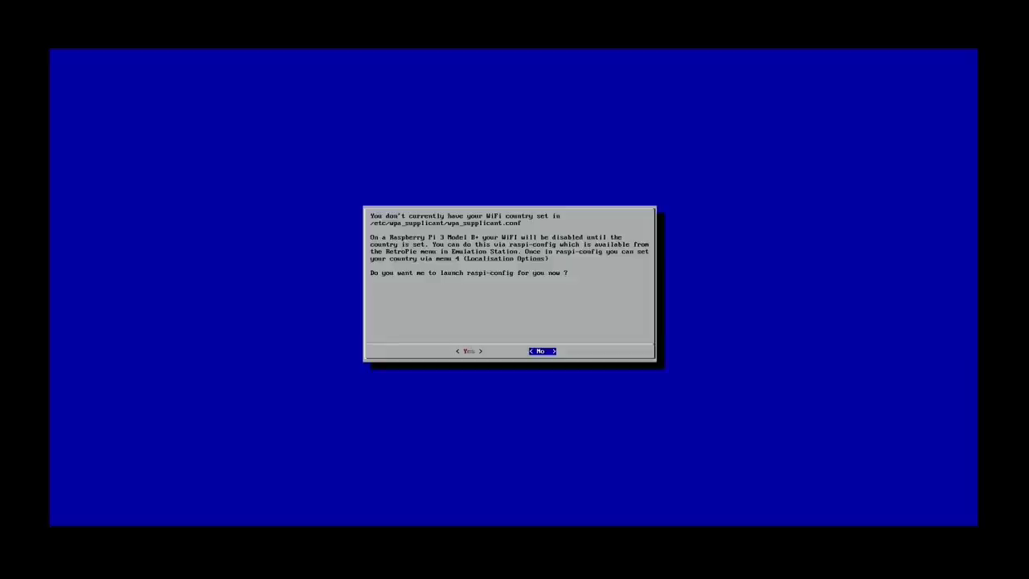
- Launch raspi-config from the WiFi country prompt and open Change Wi-fi Country in the Localisation Options
key("Left")
key("Return")
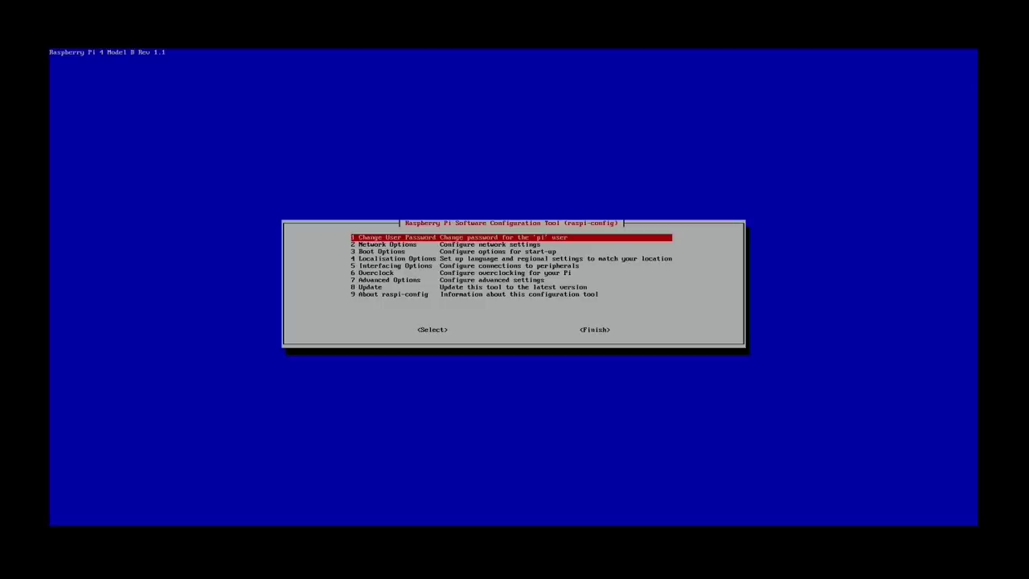
key("Down")
key("Down")
key("Down")
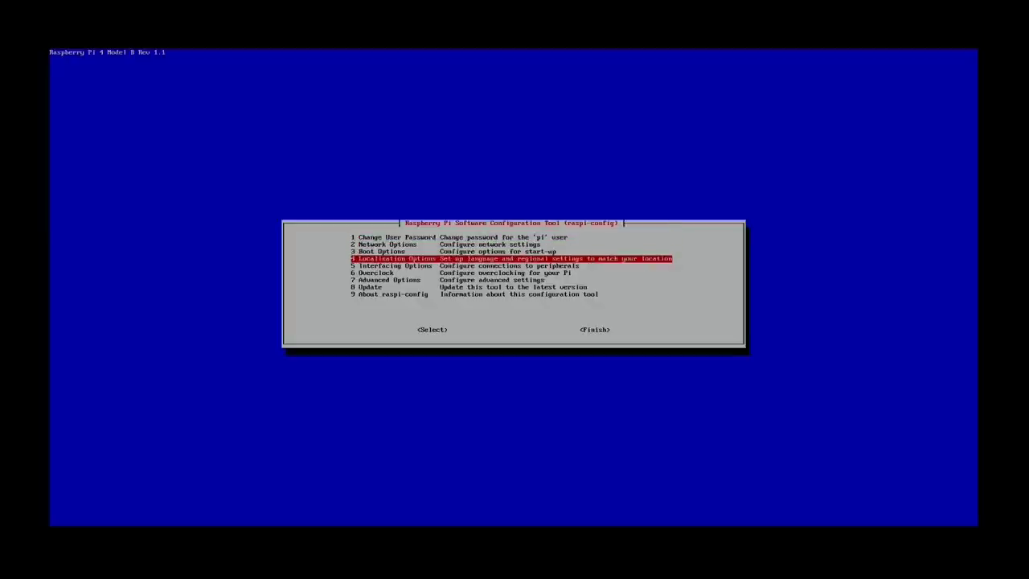
key("Return")
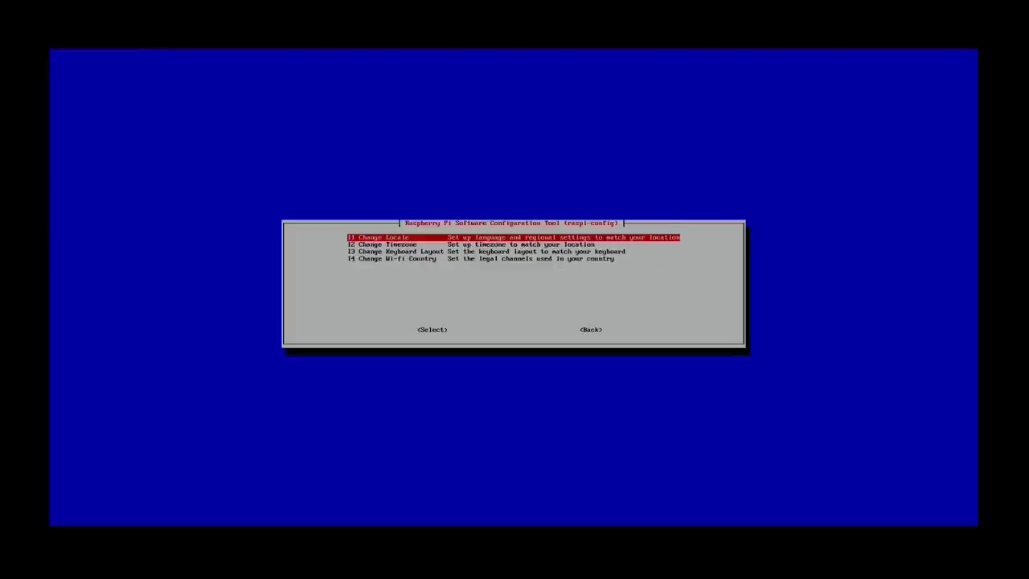
key("Down")
key("Down")
key("Down")
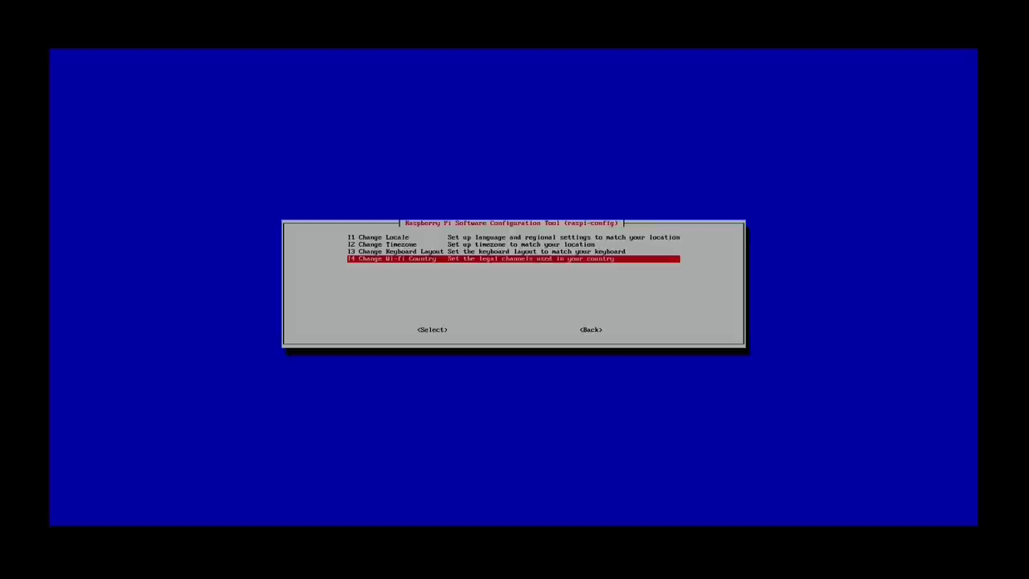
key("Return")
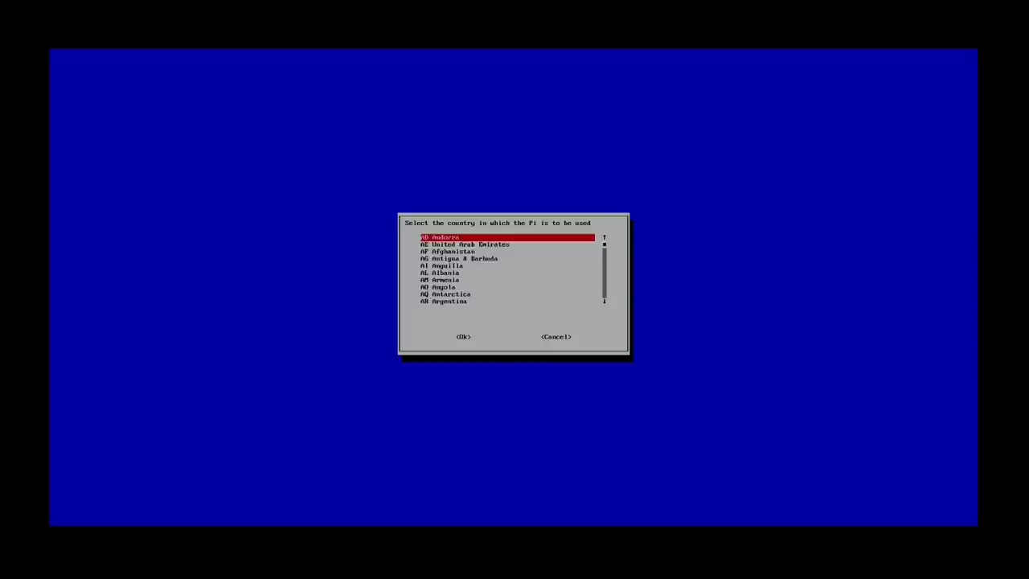
- Set the Wi-Fi country to US United States and acknowledge the change
key("Down")
key("Down")
key("Down")
key("Down")
key("Down")
key("Down")
key("Down")
key("Down")
key("Down")
key("Down")
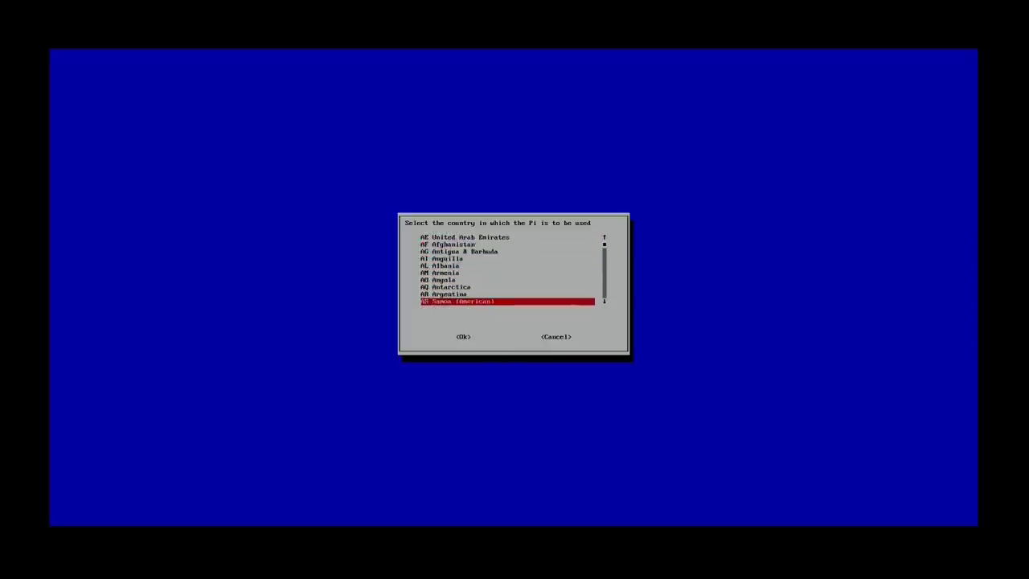
key("u")
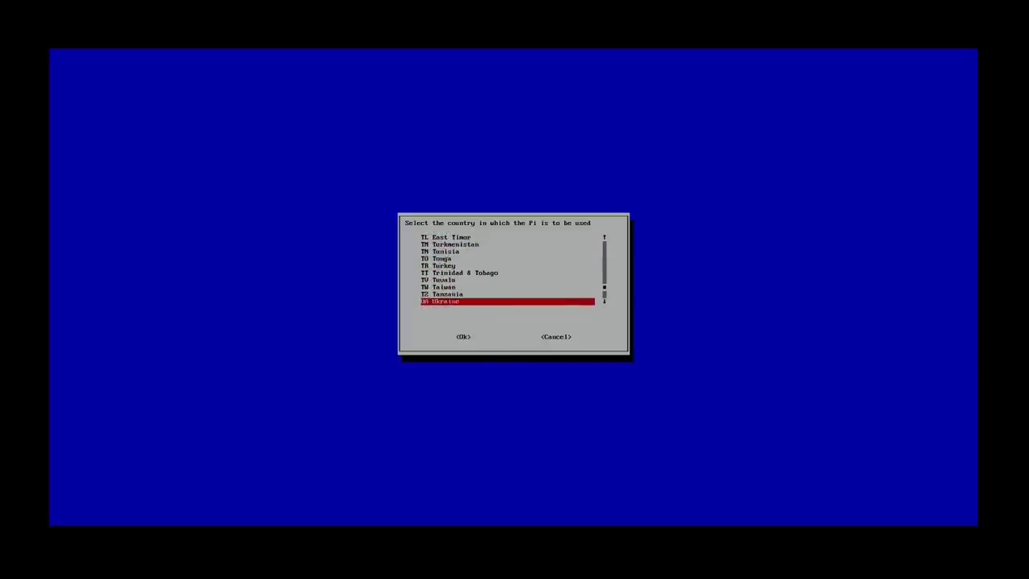
key("Down")
key("Down")
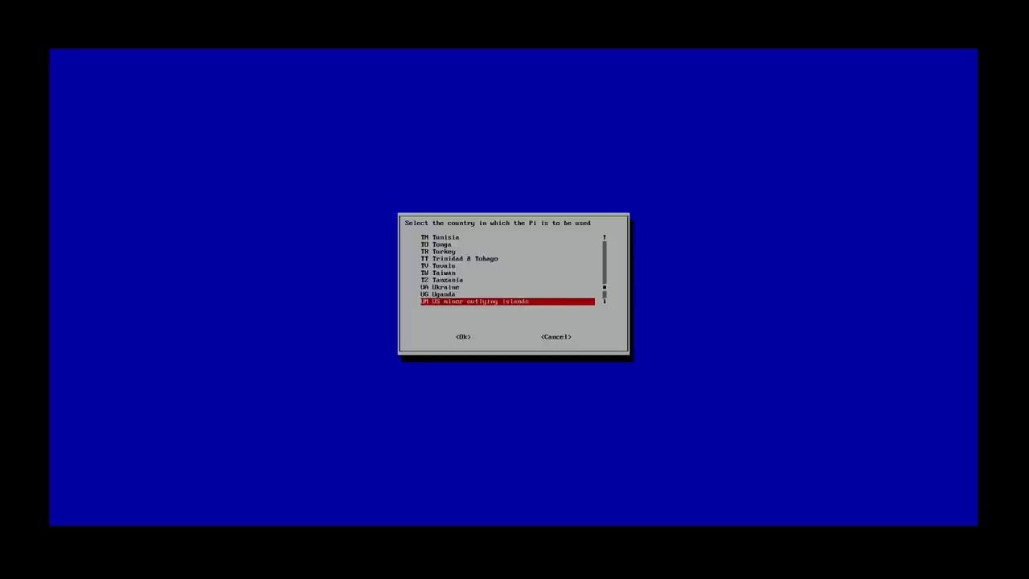
key("Down")
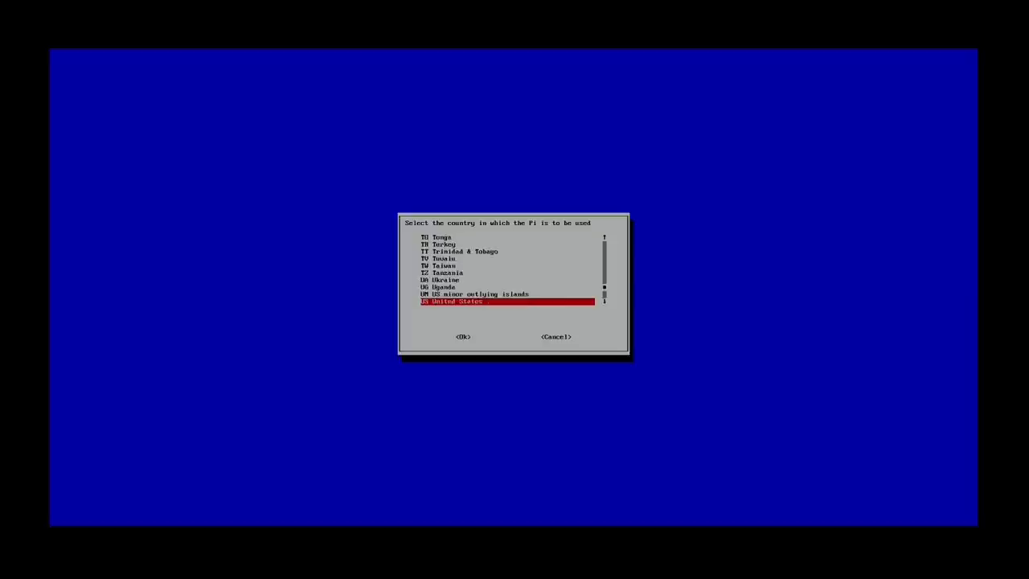
key("Return")
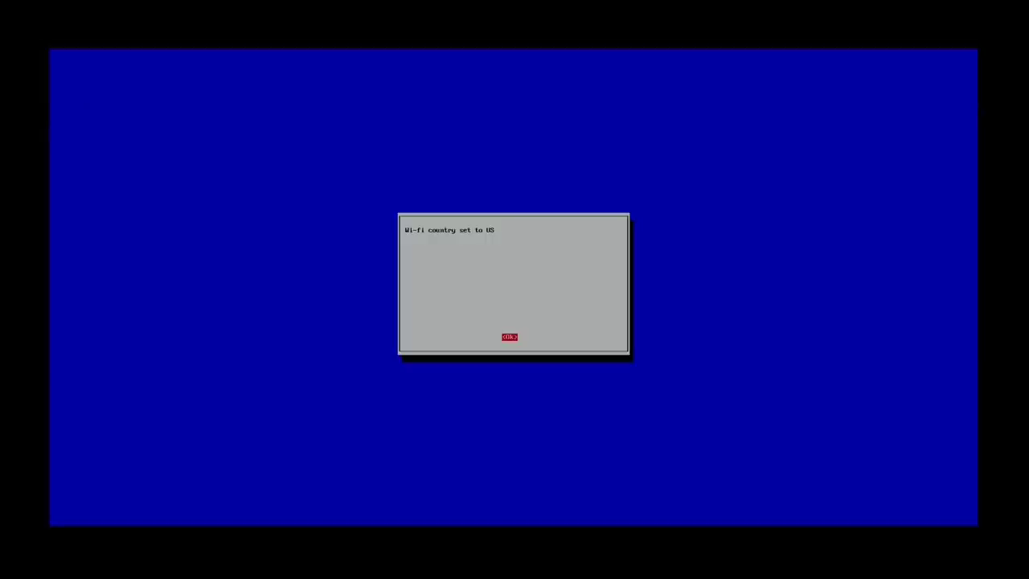
key("Return")
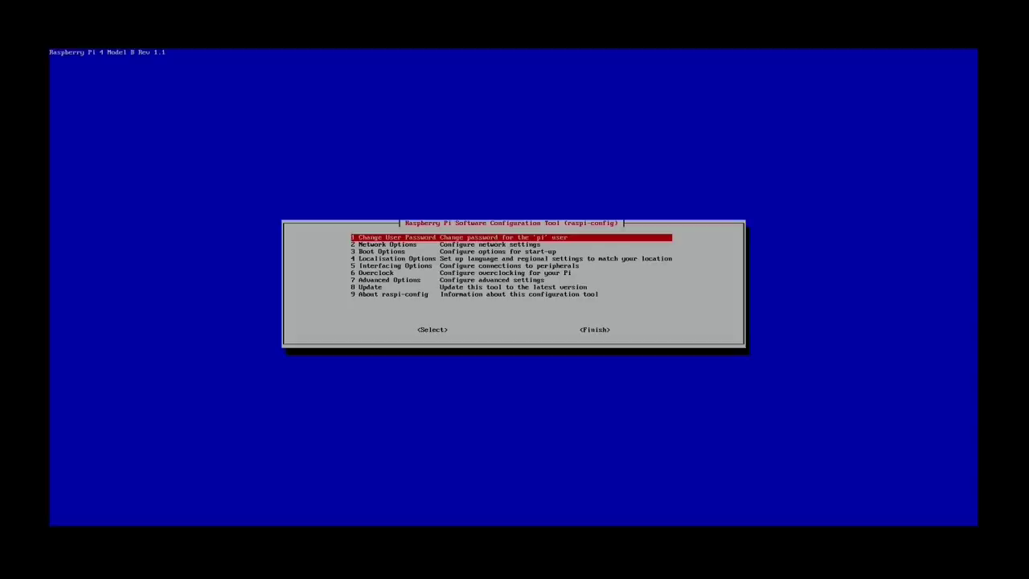
- In the Wi-fi network options, enter Galaxy as the SSID and type the network passphrase
key("Down")
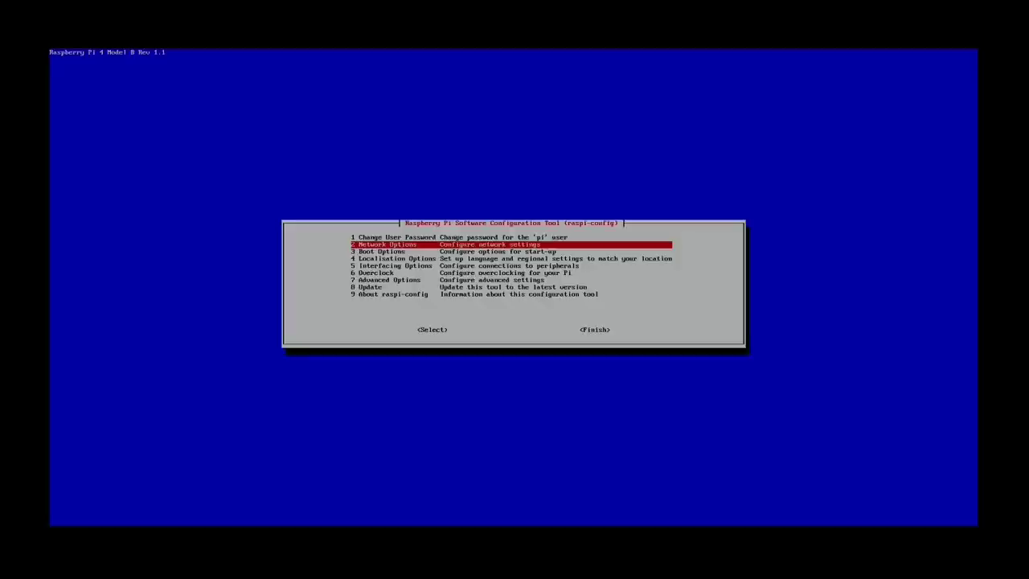
key("Return")
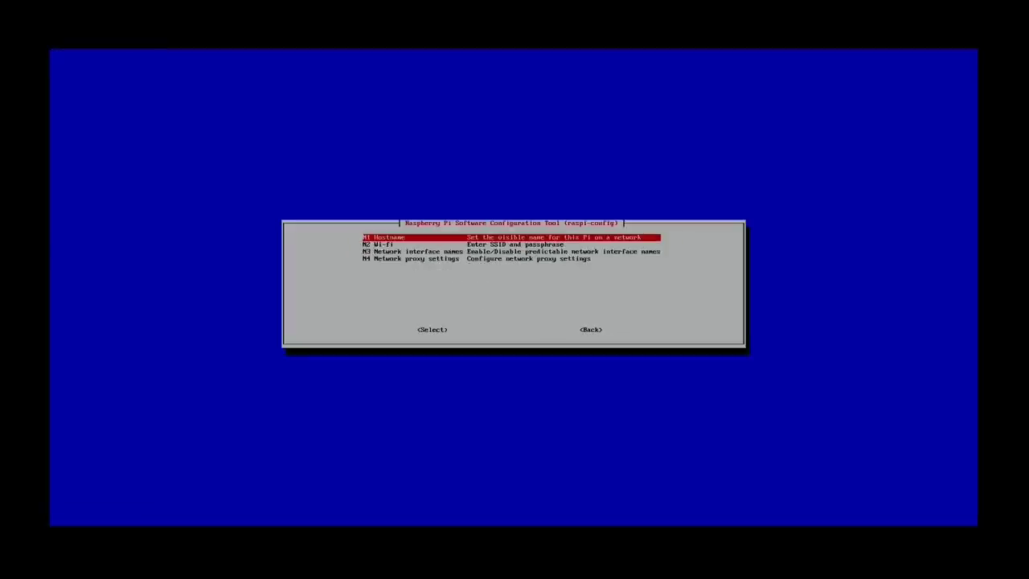
key("Down")
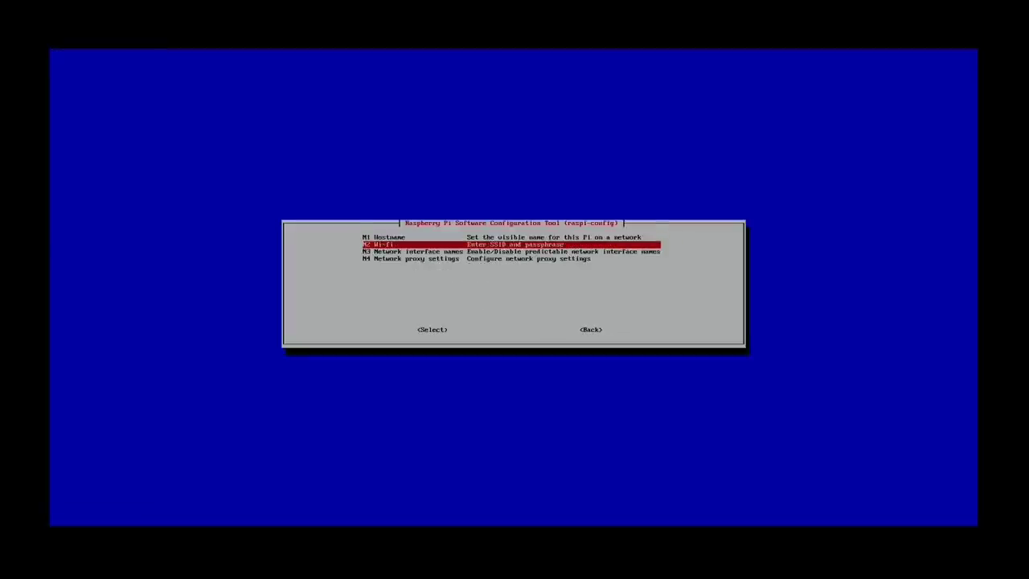
key("Return")
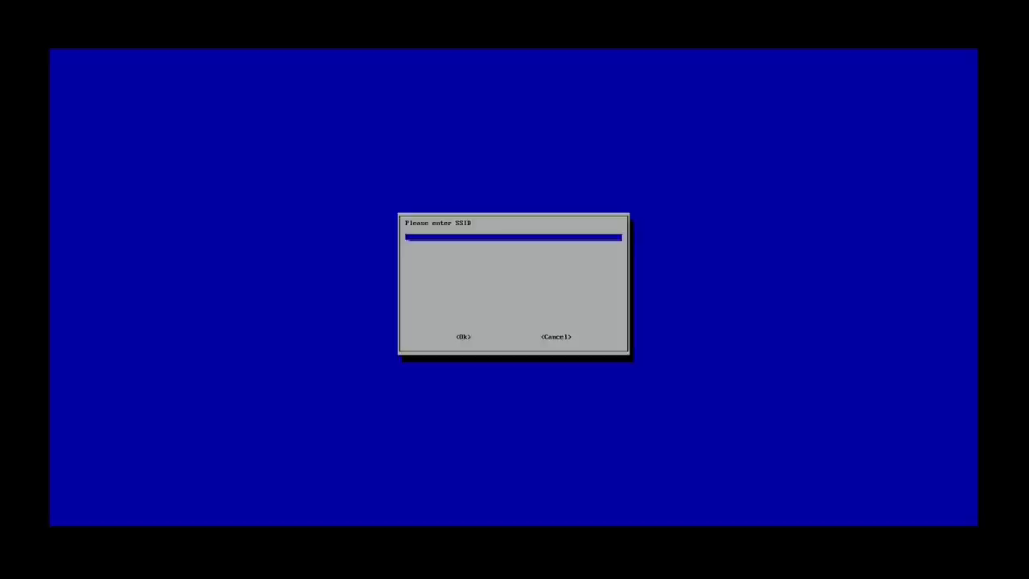
type("laxy")
key("Return")
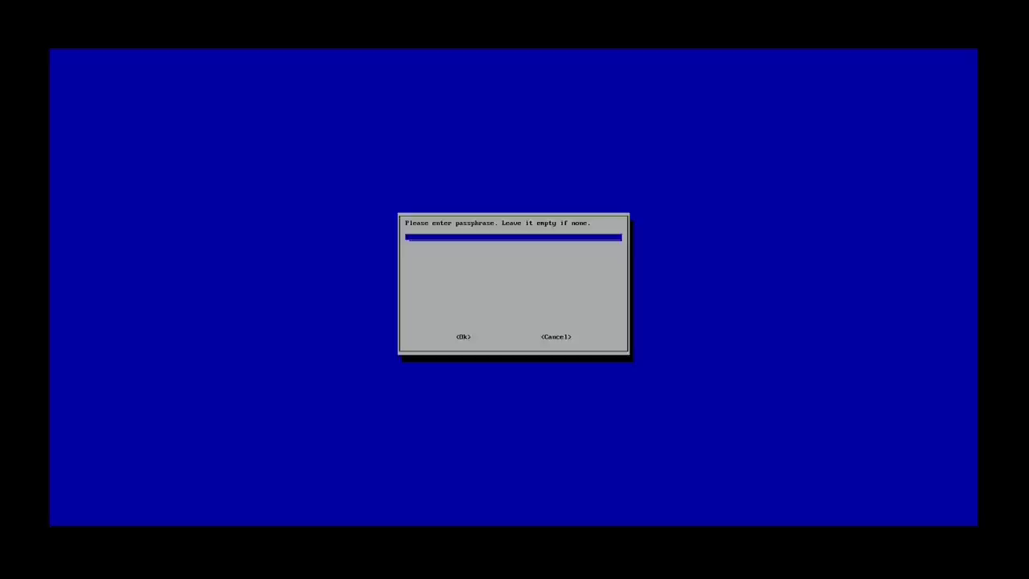
type("*********")
key("Return")
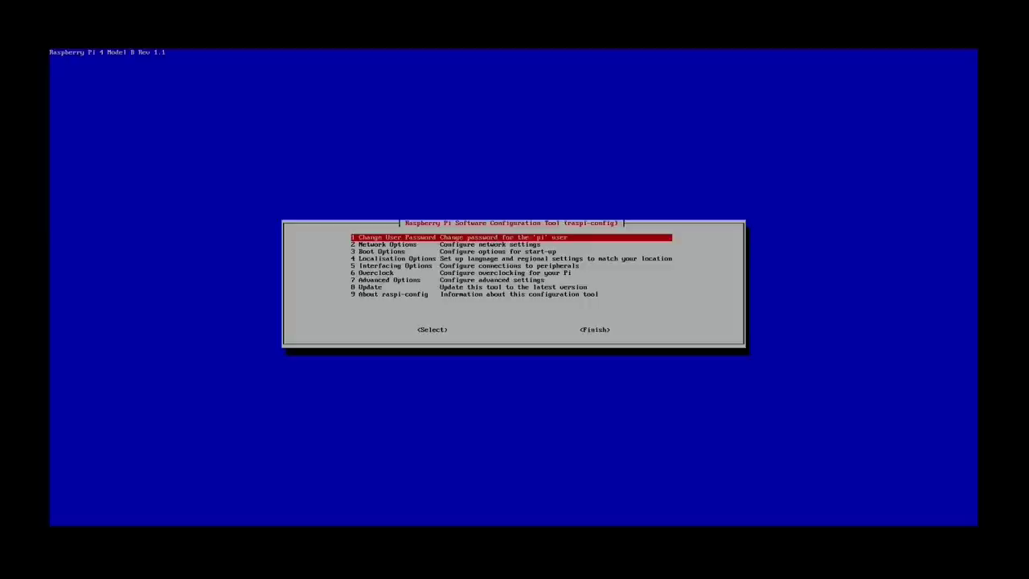
- Finish raspi-config and exit the Configure WiFi dialog to return to the RetroPie configuration list
key("Tab")
key("Tab")
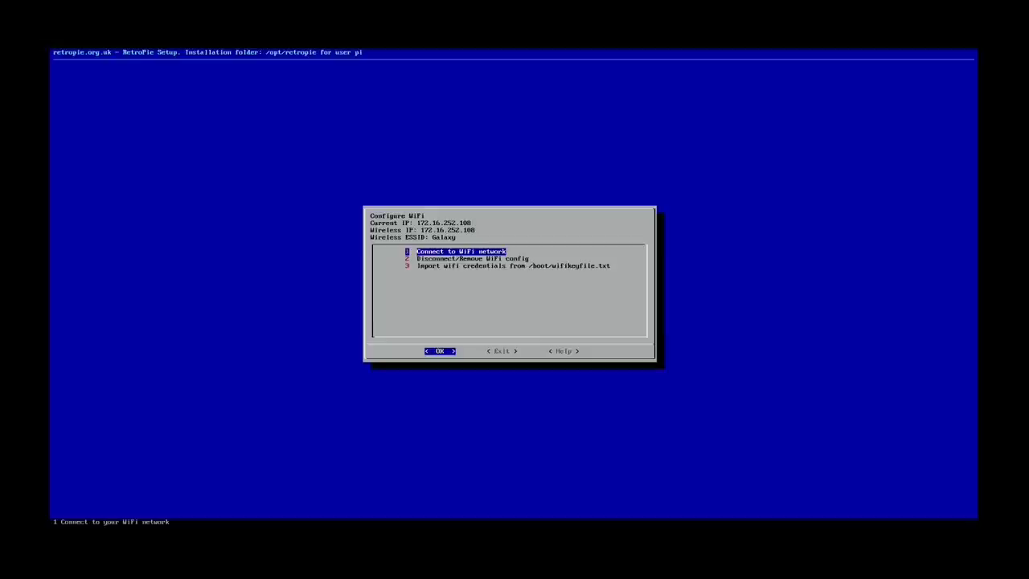
key("Right")
key("Return")
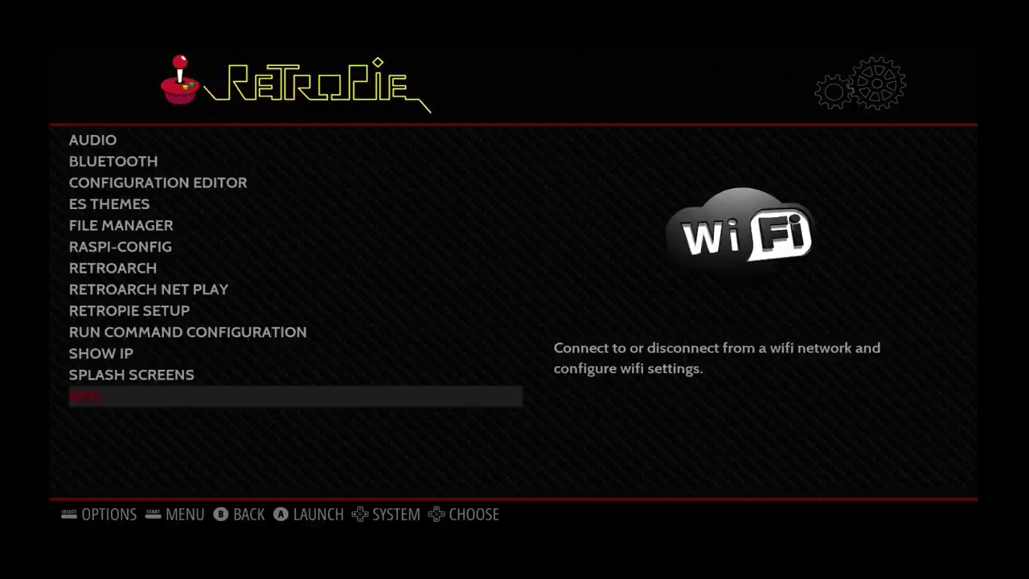
- Launch RetroPie Setup from the RetroPie configuration list and acknowledge its licence notice
key("Up")
key("Up")
key("Up")
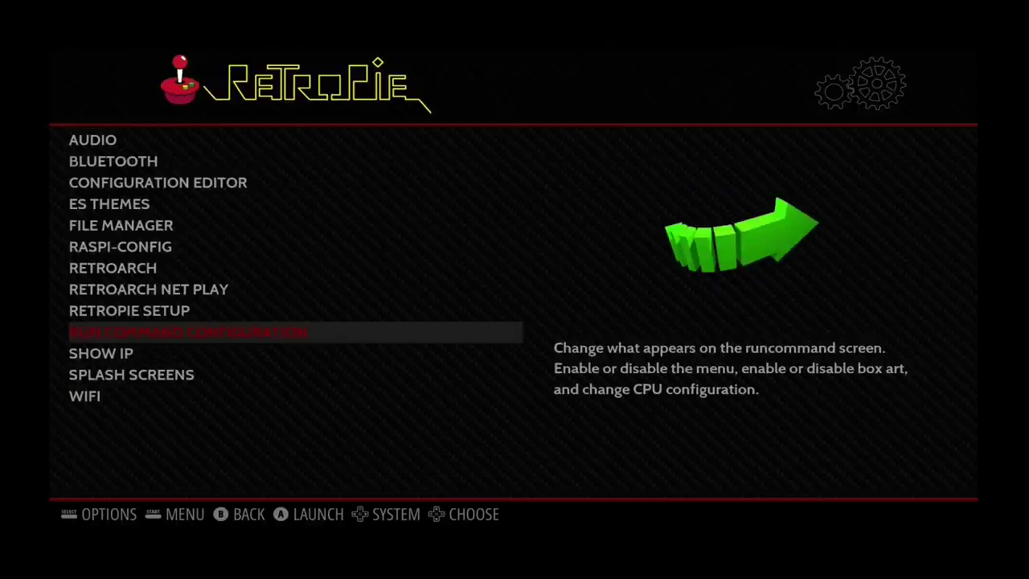
key("Up")
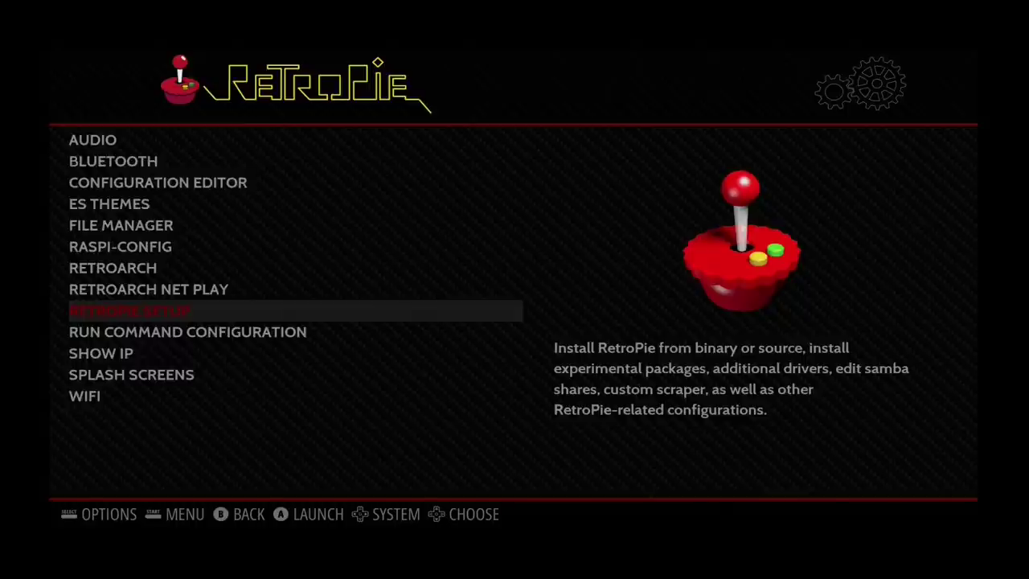
key("Return")
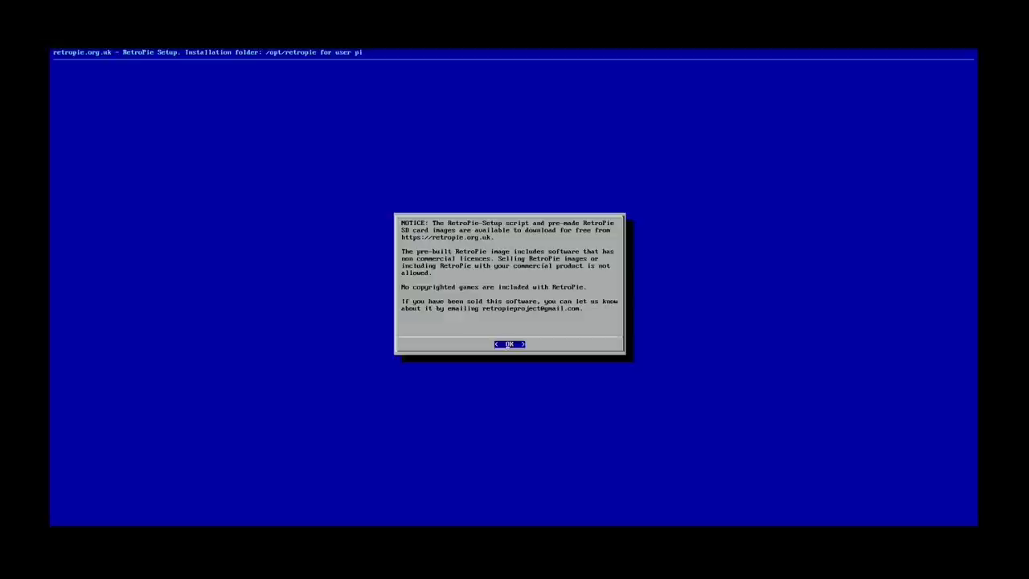
key("Return")
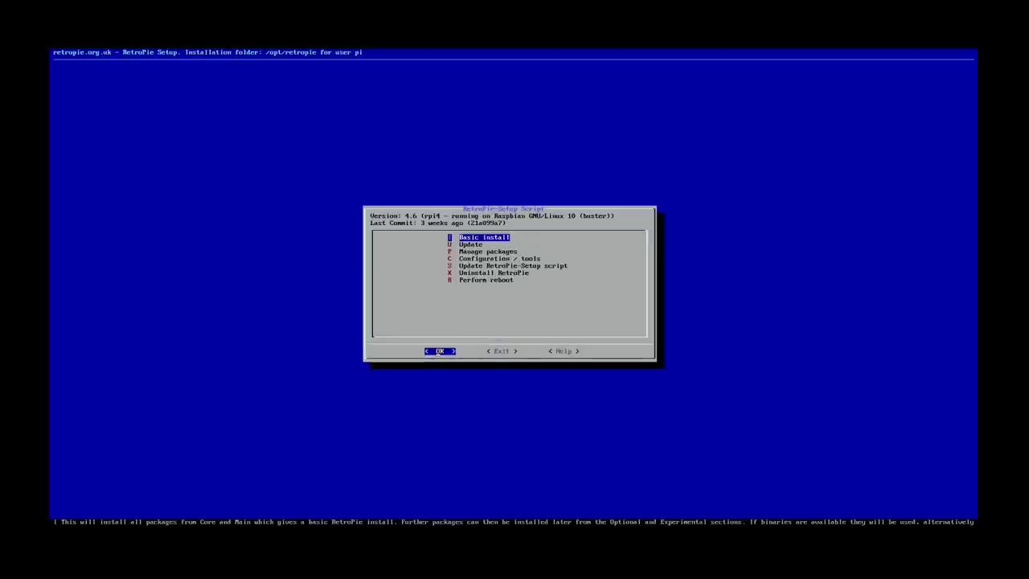
- Open the Configuration / tools section of the RetroPie-Setup Script
key("Down")
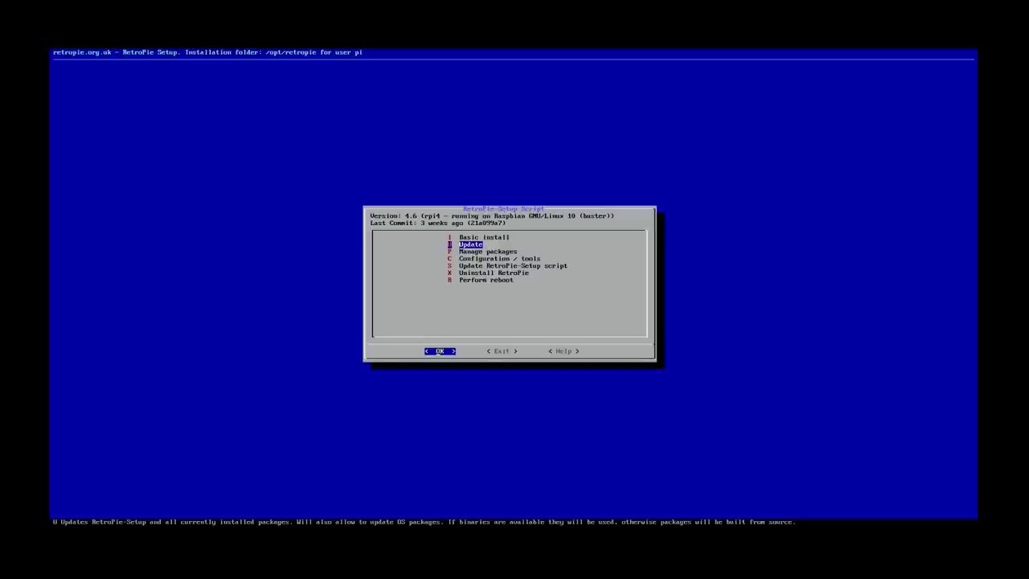
key("Down")
key("Down")
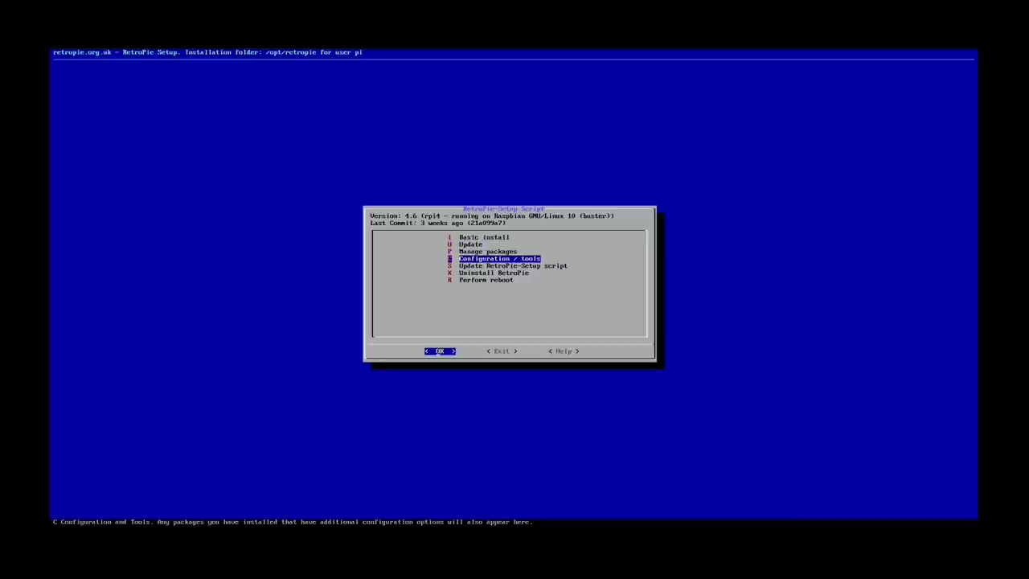
key("Return")
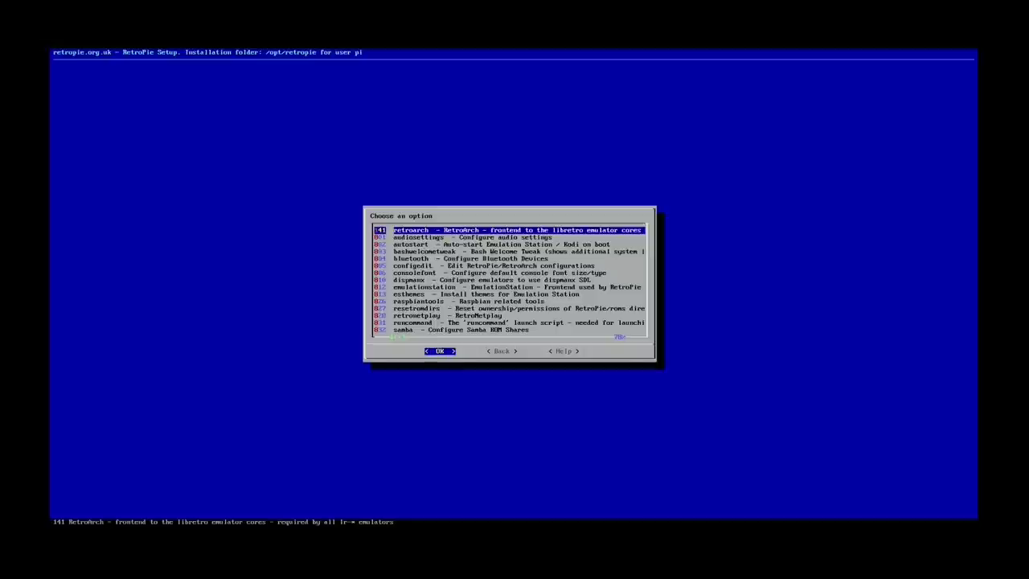
- Install the RetroPie Samba shares through the samba configuration tool and acknowledge the completion message
key("Down")
key("Down")
key("Down")
key("Down")
key("Down")
key("Down")
key("Down")
key("Down")
key("Down")
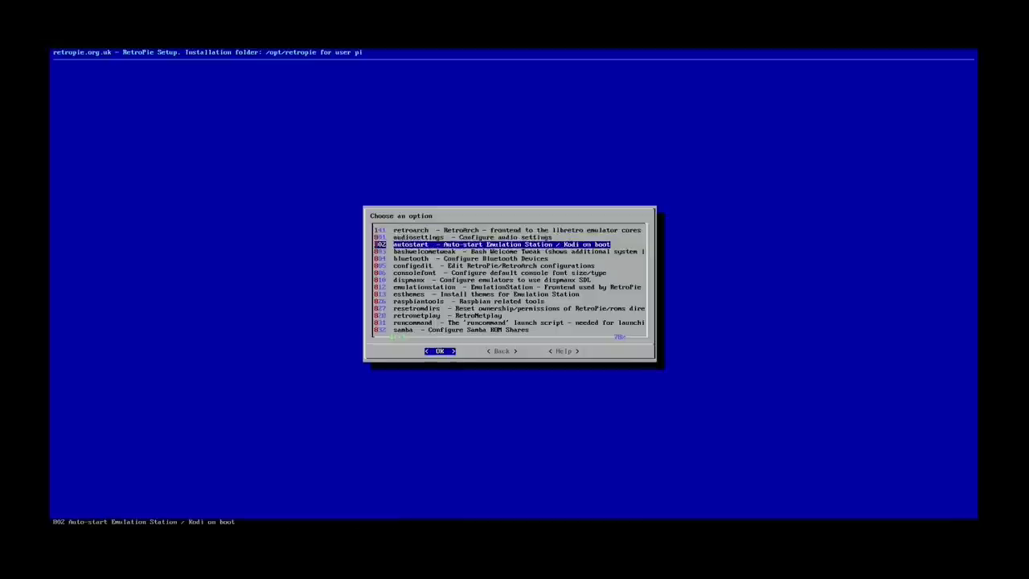
key("Down")
key("Down")
key("Down")
key("Down")
key("Down")
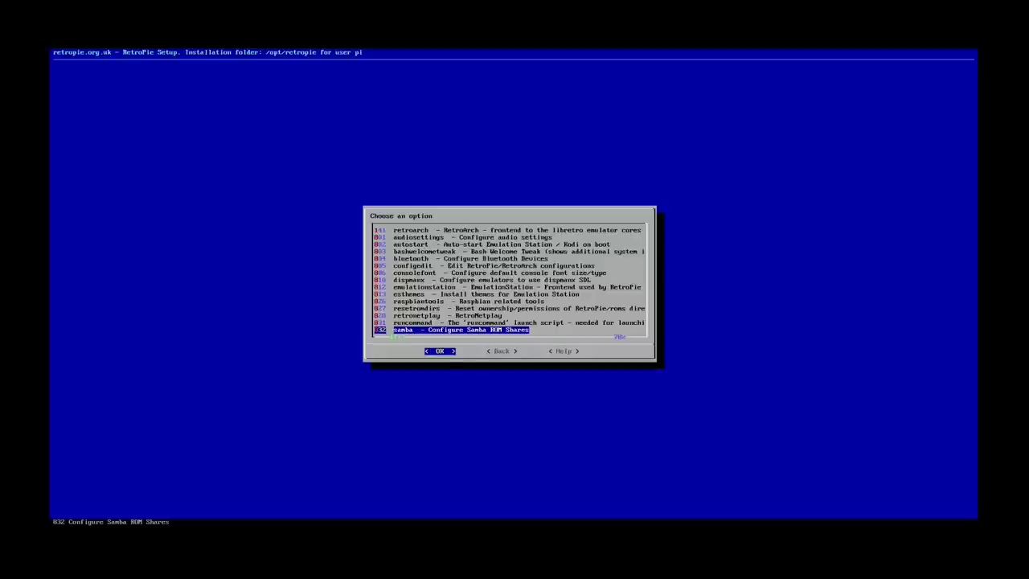
key("Return")
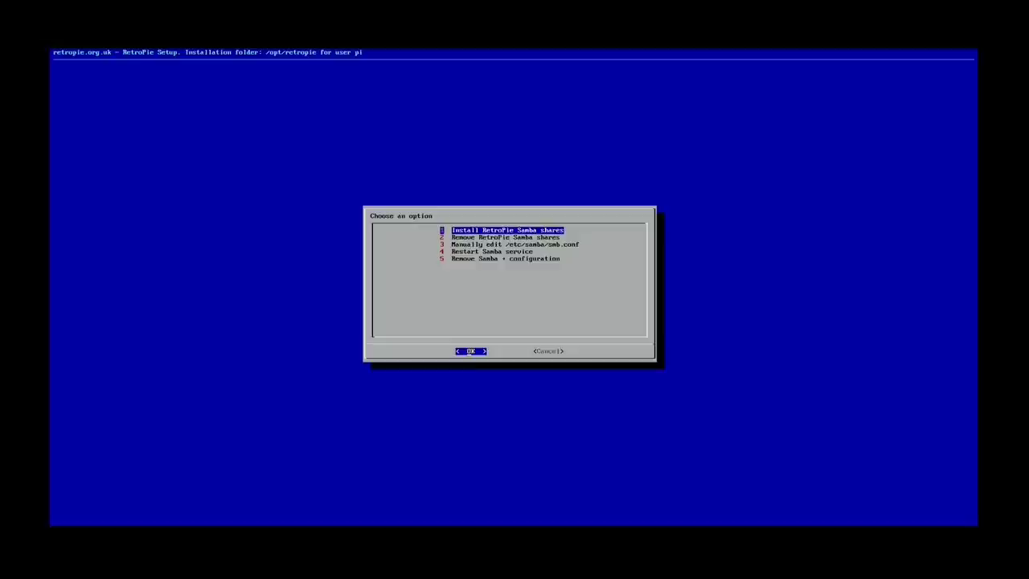
key("Return")
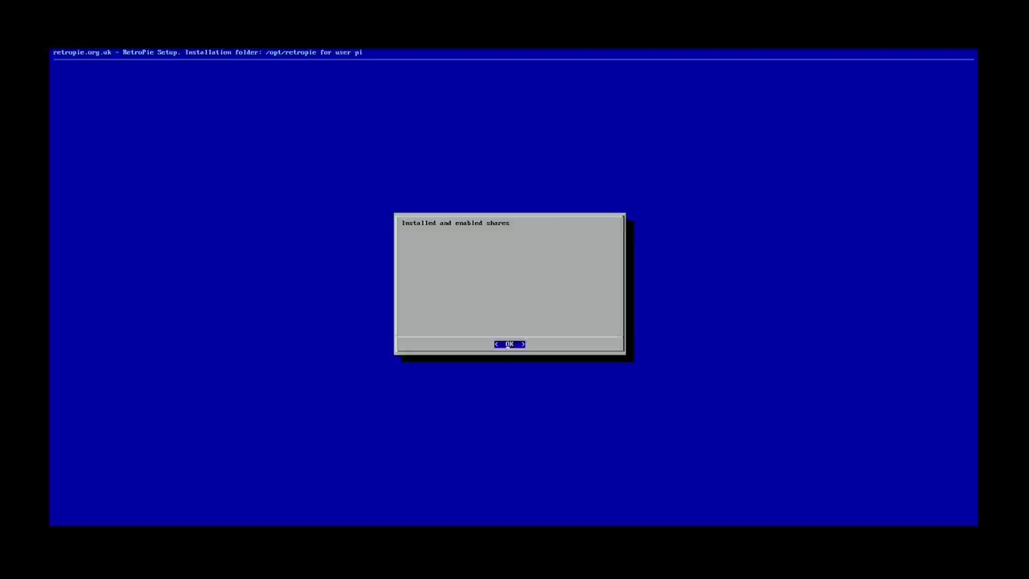
key("Return")
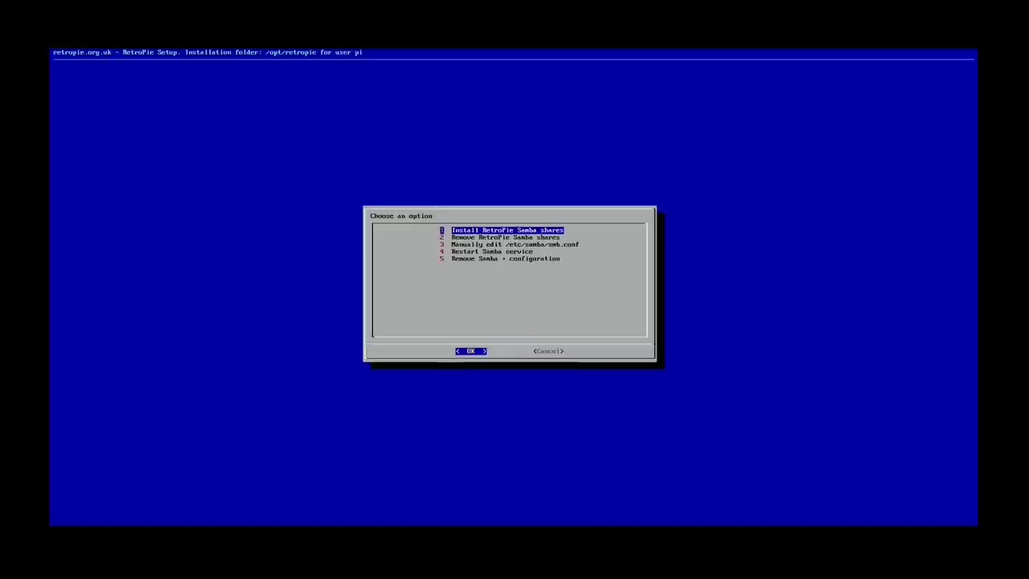
- Try to restart the Samba service from the Samba ROM shares options
key("Down")
key("Down")
key("Down")
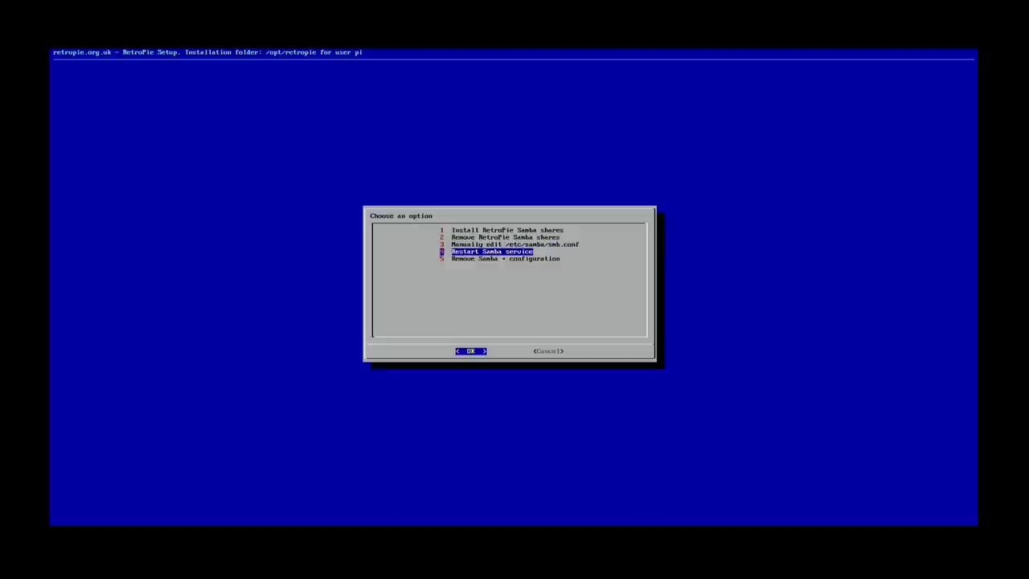
key("Return")
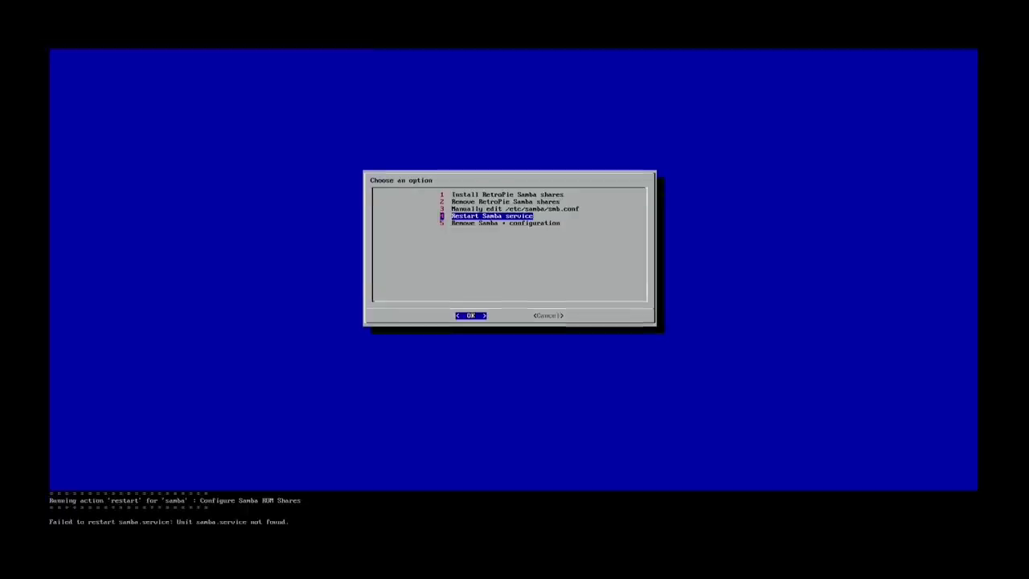
- Leave the Samba options and exit the RetroPie-Setup Script to return to the RetroPie configuration list
key("Tab")
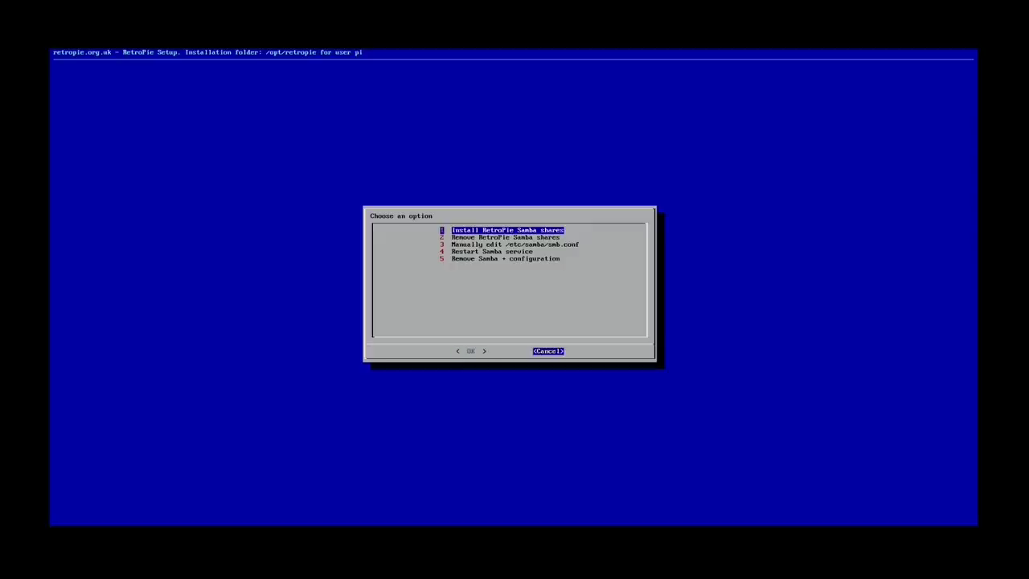
key("Return")
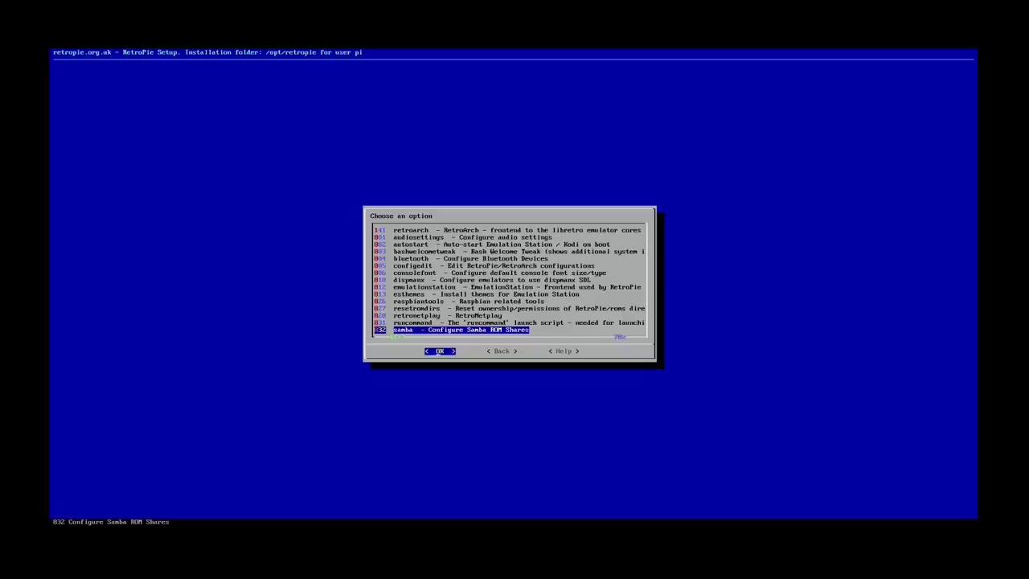
key("Tab")
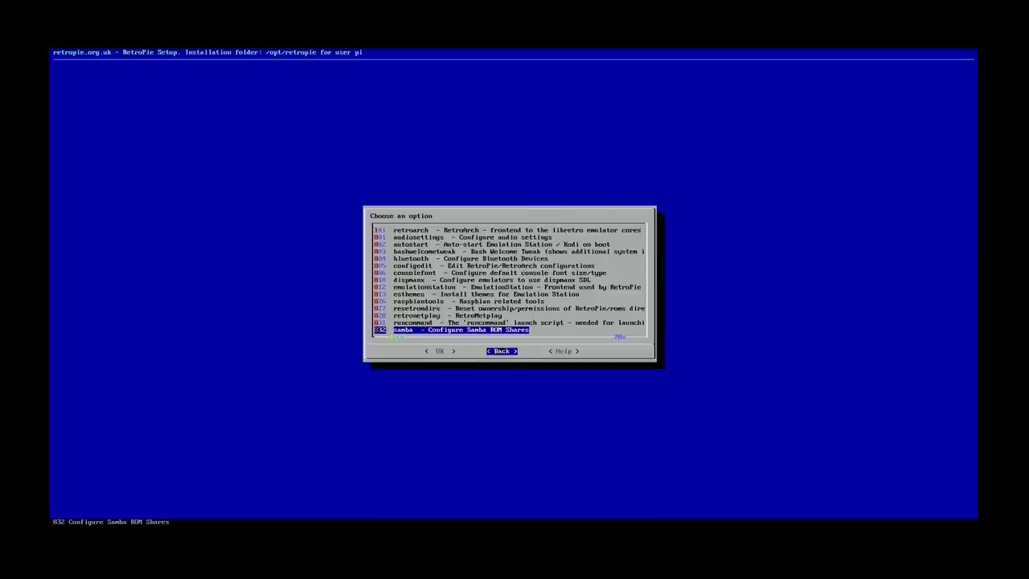
key("Return")
key("Tab")
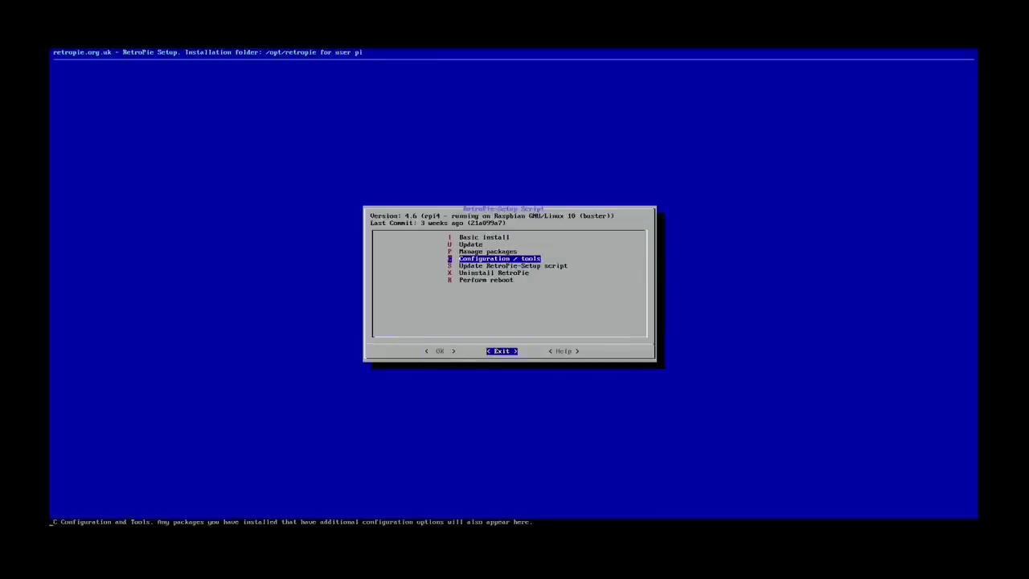
key("Return")
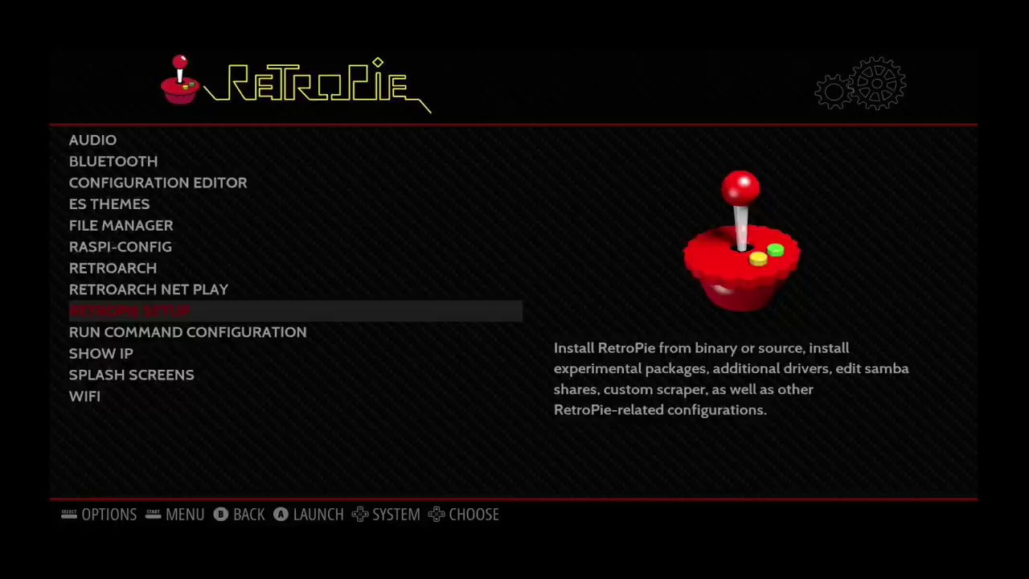
- Launch raspi-config from the RetroPie configuration list and open its Interfacing Options
key("Up")
key("Up")
key("Up")
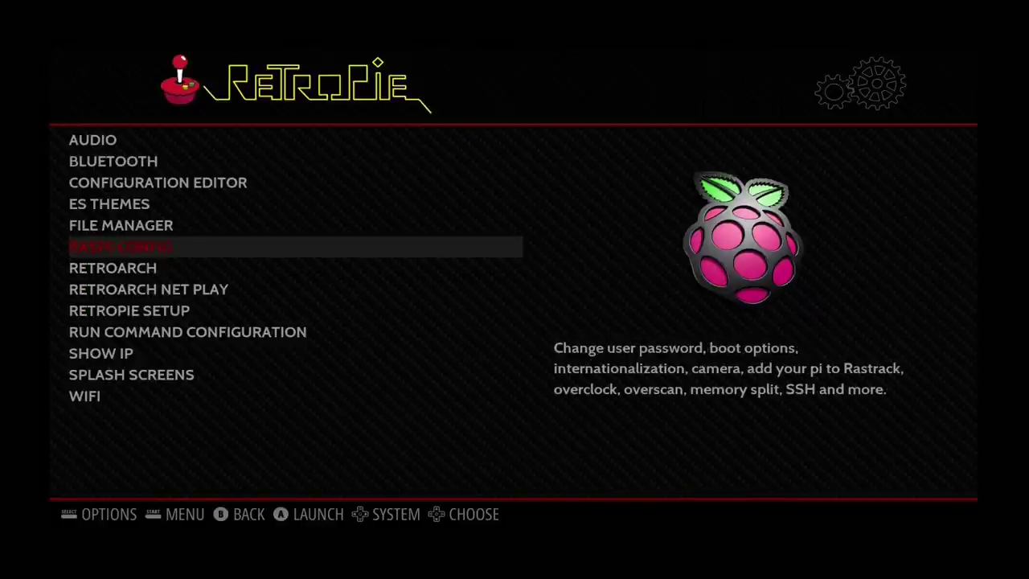
key("Return")
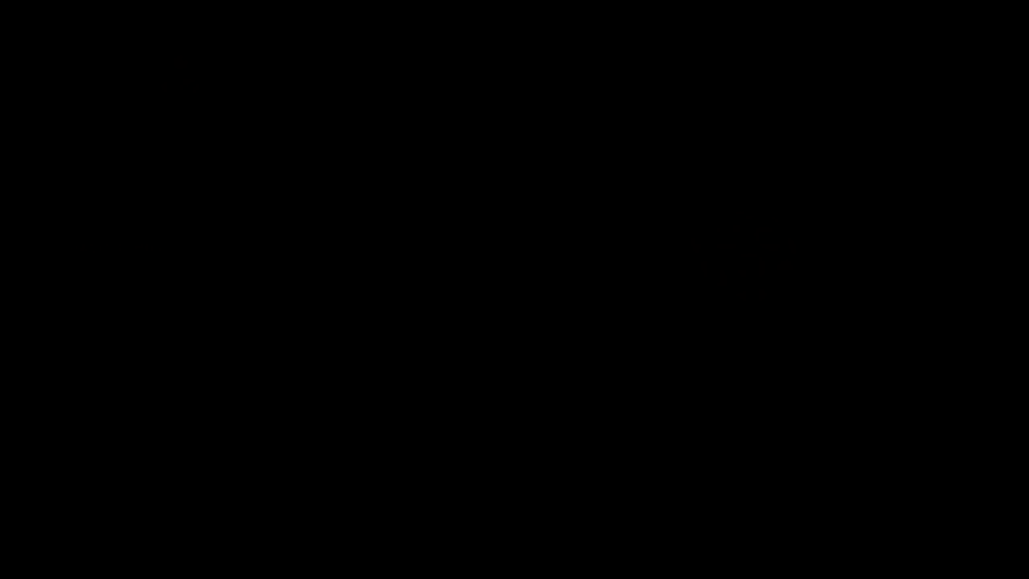
key("Down")
key("Down")
key("Down")
key("Down")
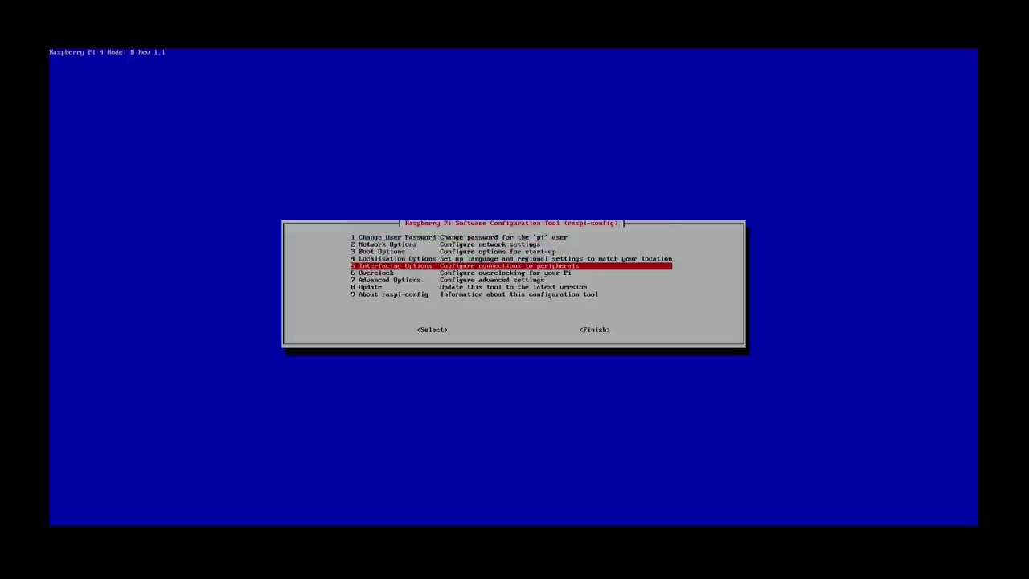
key("Return")
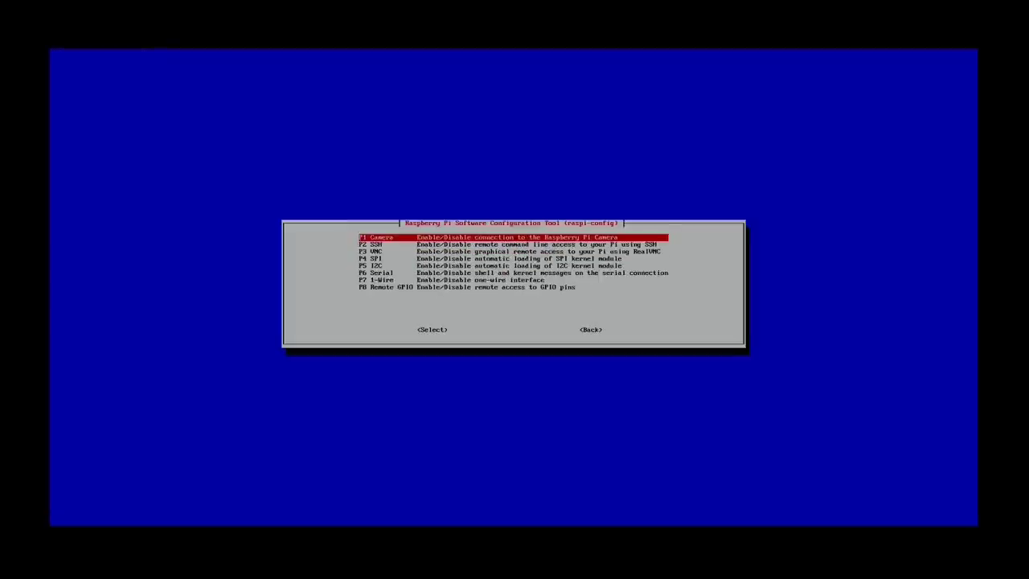
- Enable the SSH server in the Interfacing Options and acknowledge the change
key("Down")
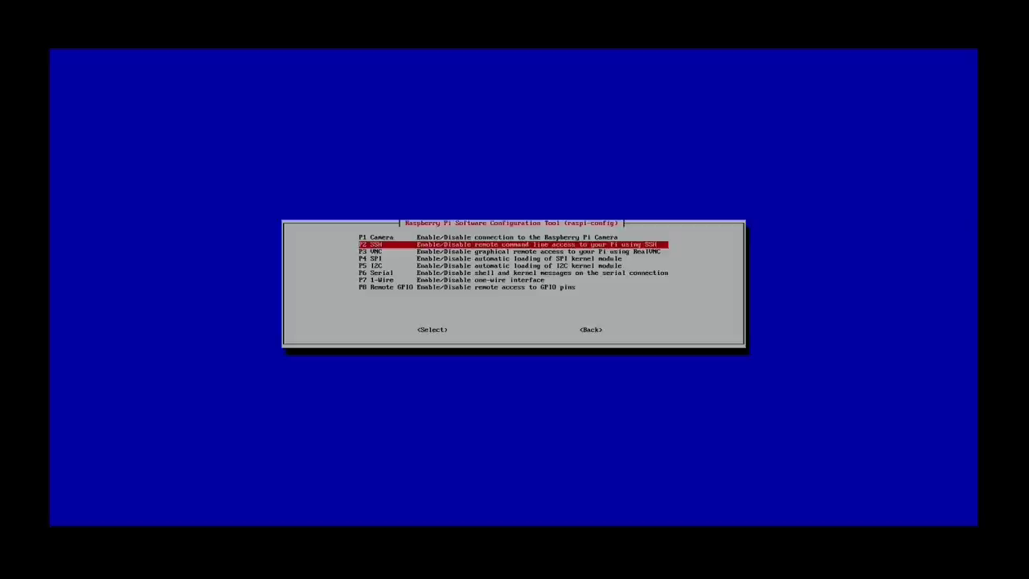
key("Return")
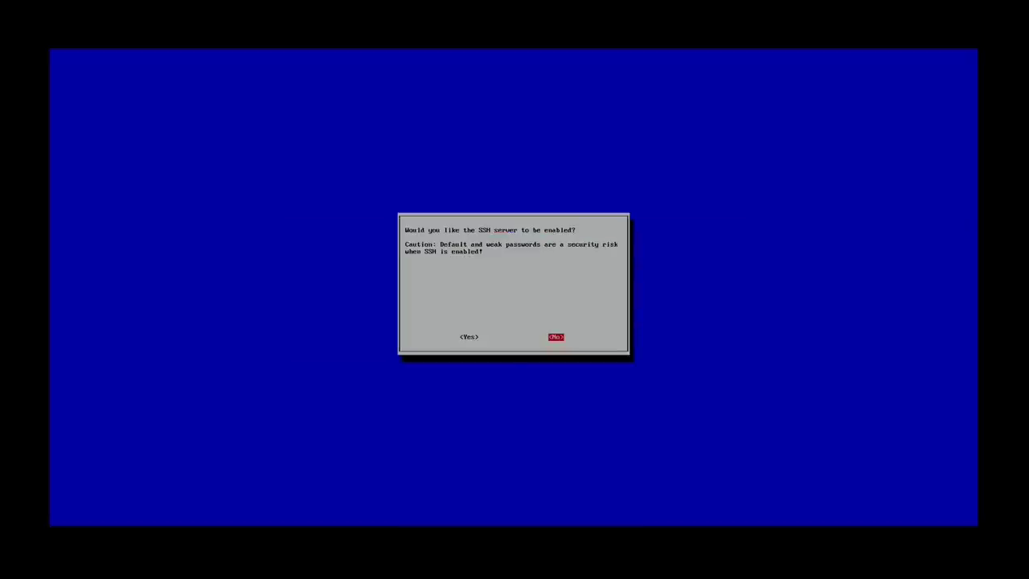
key("Left")
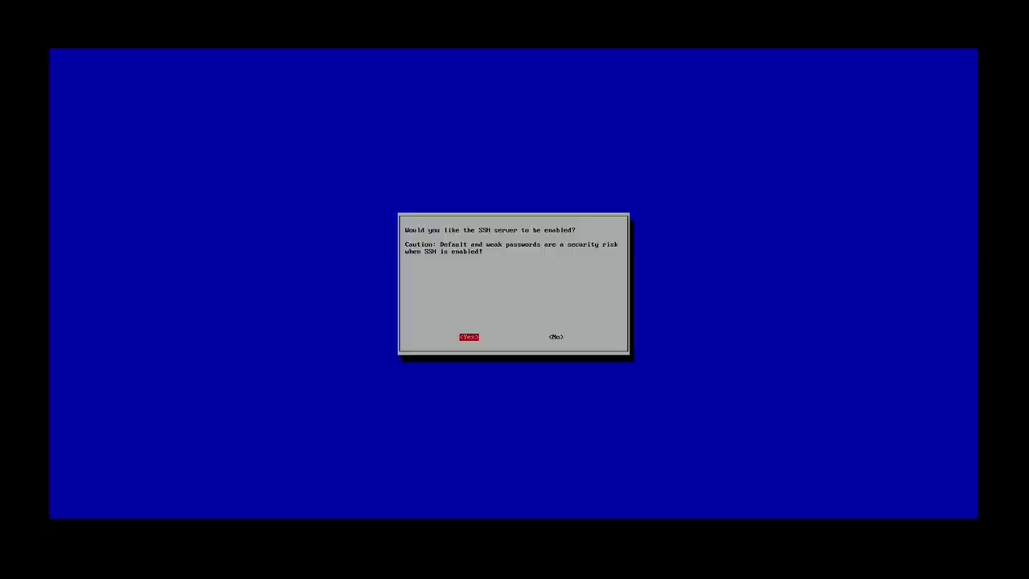
key("Return")
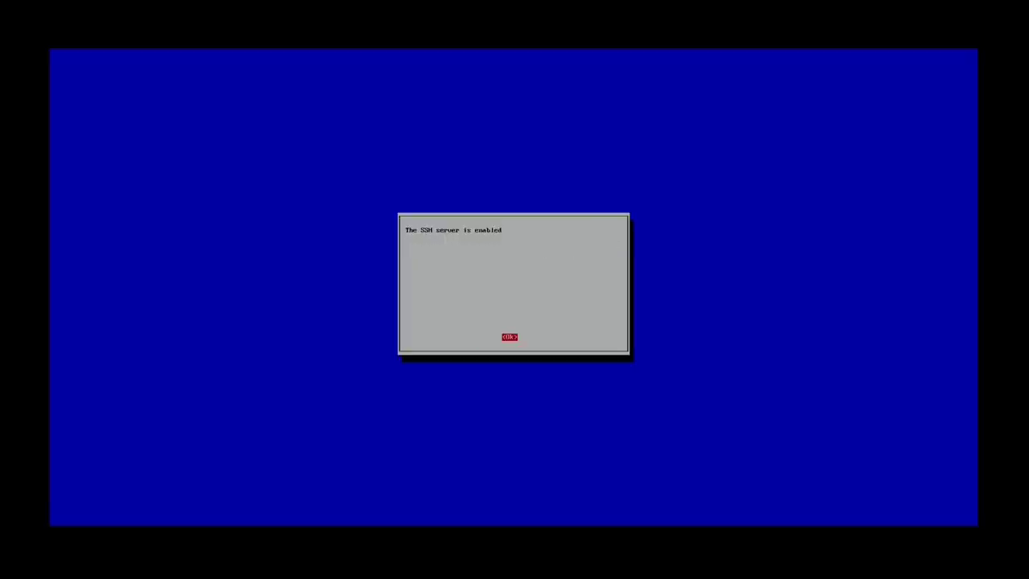
key("Return")
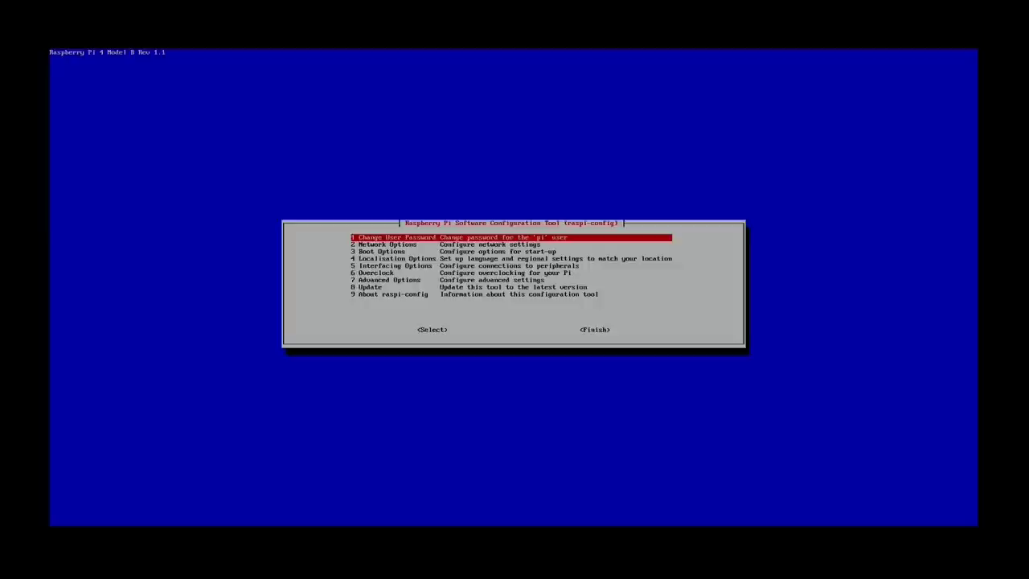
- Open the Advanced Options of the Raspberry Pi Software Configuration Tool
key("Down")
key("Down")
key("Down")
key("Down")
key("Down")
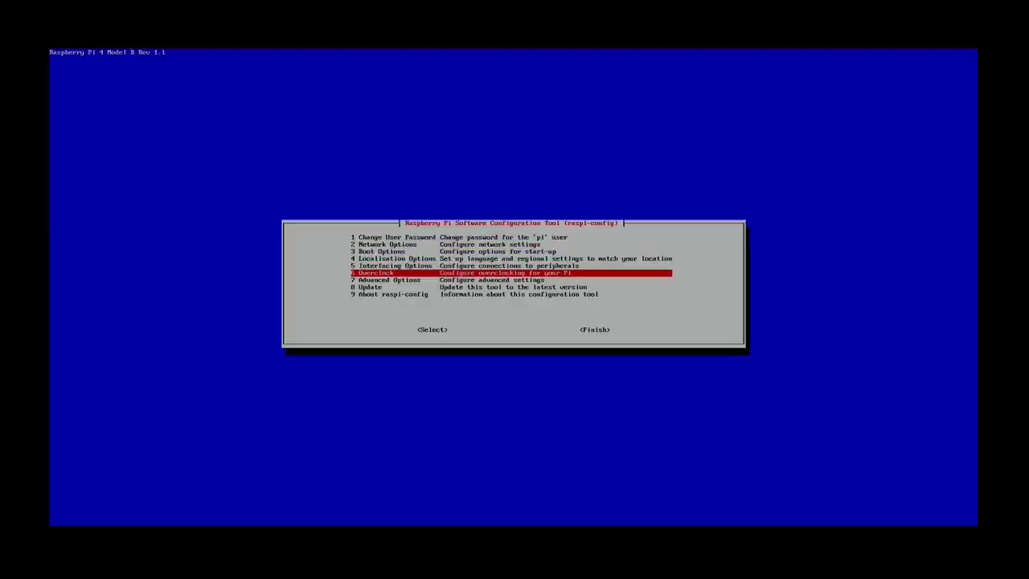
key("Down")
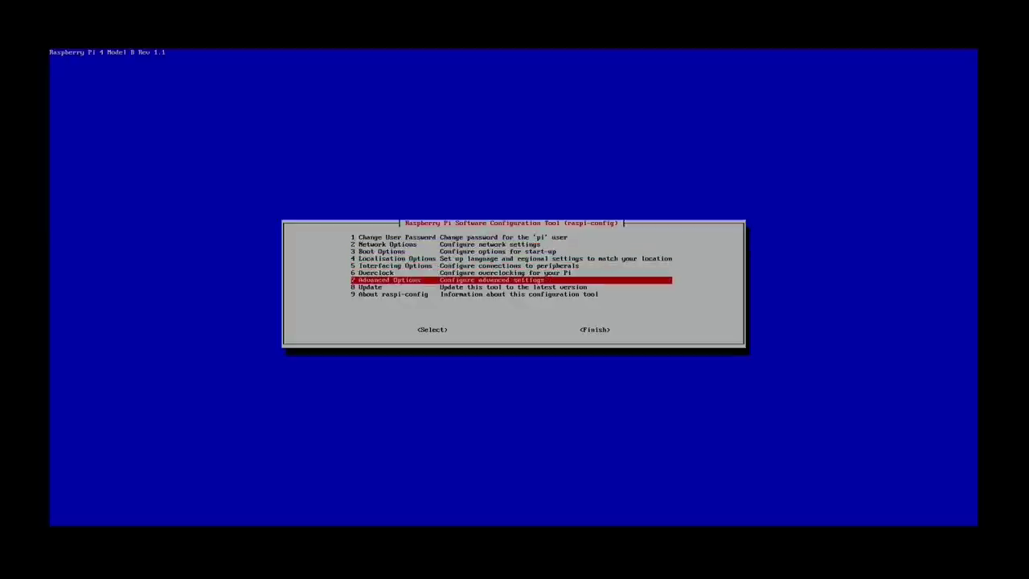
key("Return")
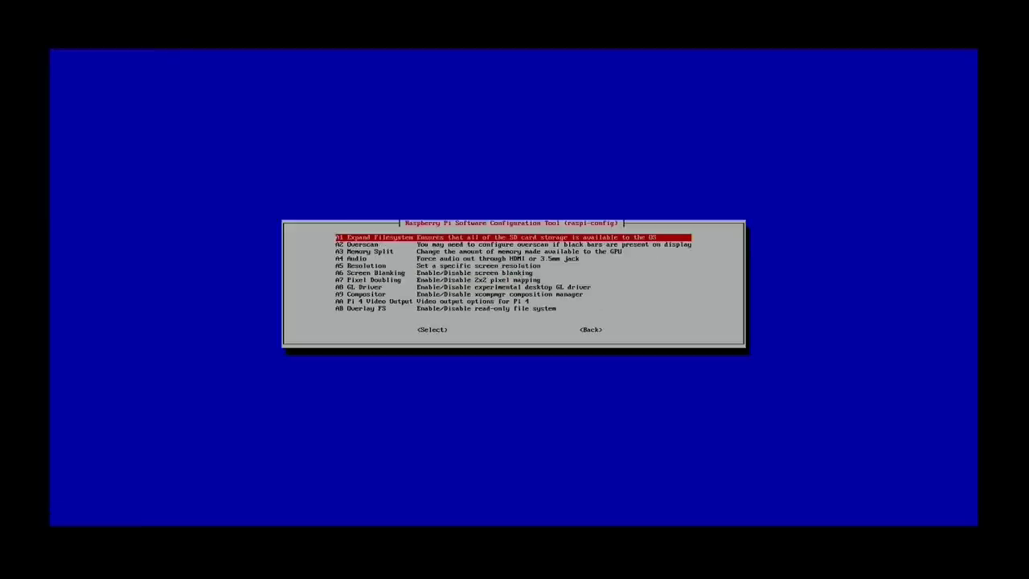
- Disable overscan compensation for the display in the Overscan setting and acknowledge the change
key("Down")
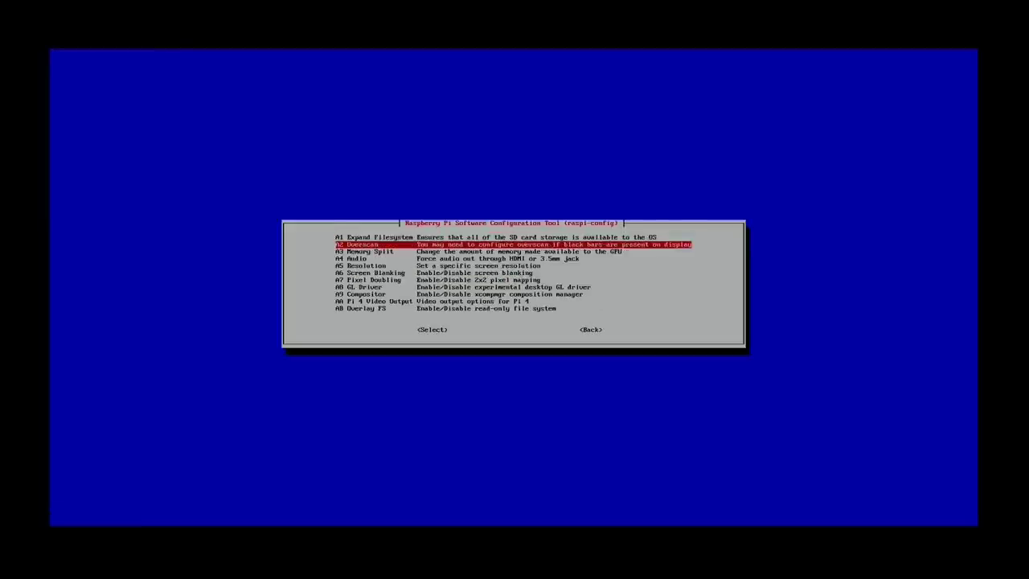
key("Return")
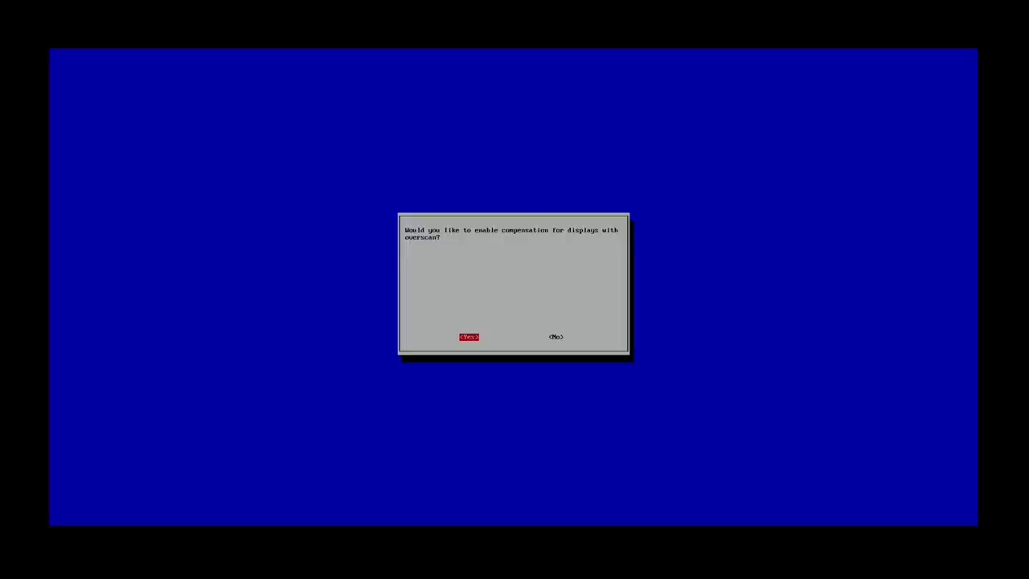
key("Right")
key("Return")
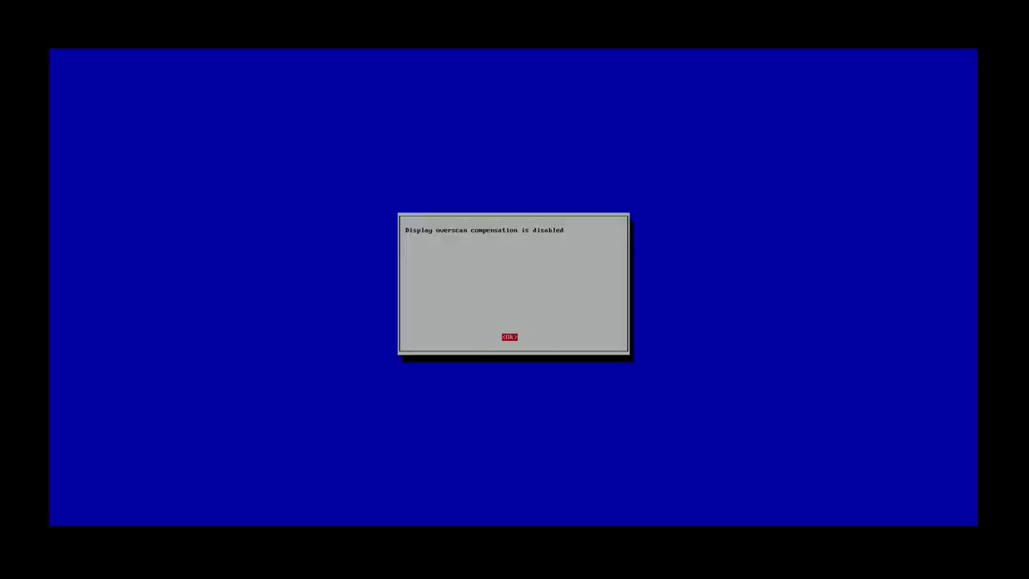
key("Return")
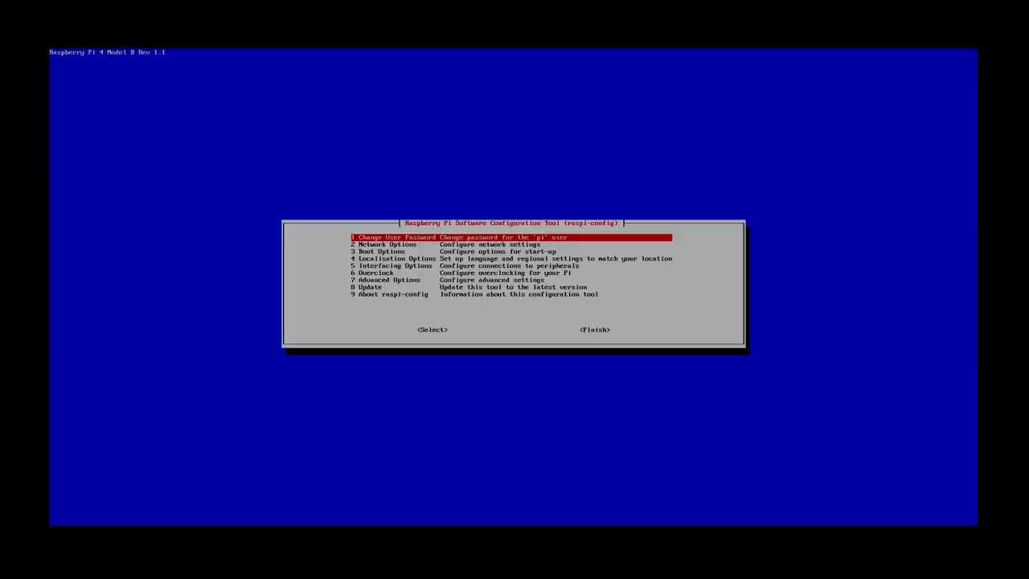
- Finish the Raspberry Pi configuration tool and reboot the system to apply the changes
key("Tab")
key("Tab")
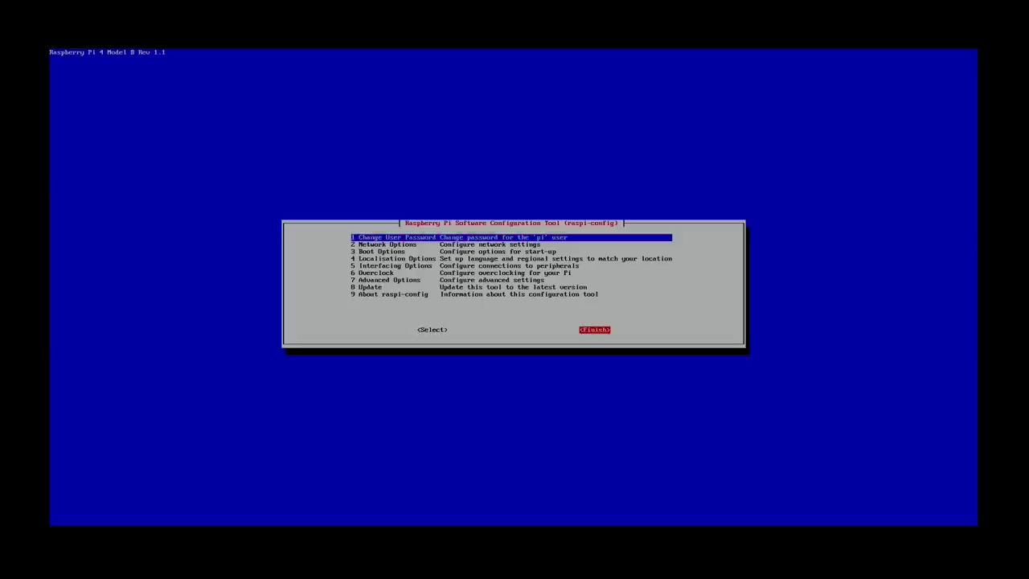
key("Return")
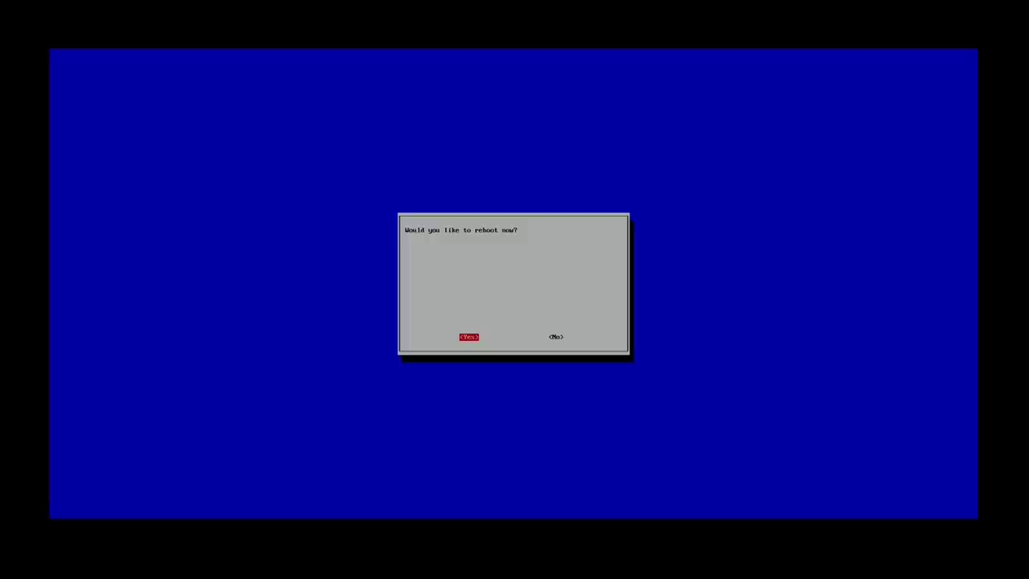
key("Return")
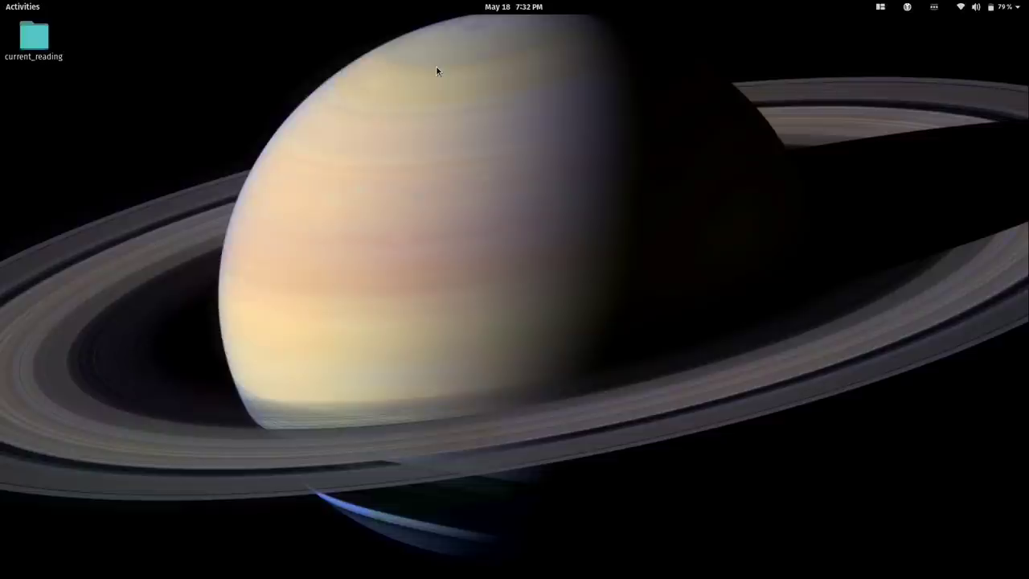
- Switch to Files on the desktop computer, browse to the RETROPIE network host and connect to its roms share anonymously
key("super+f")
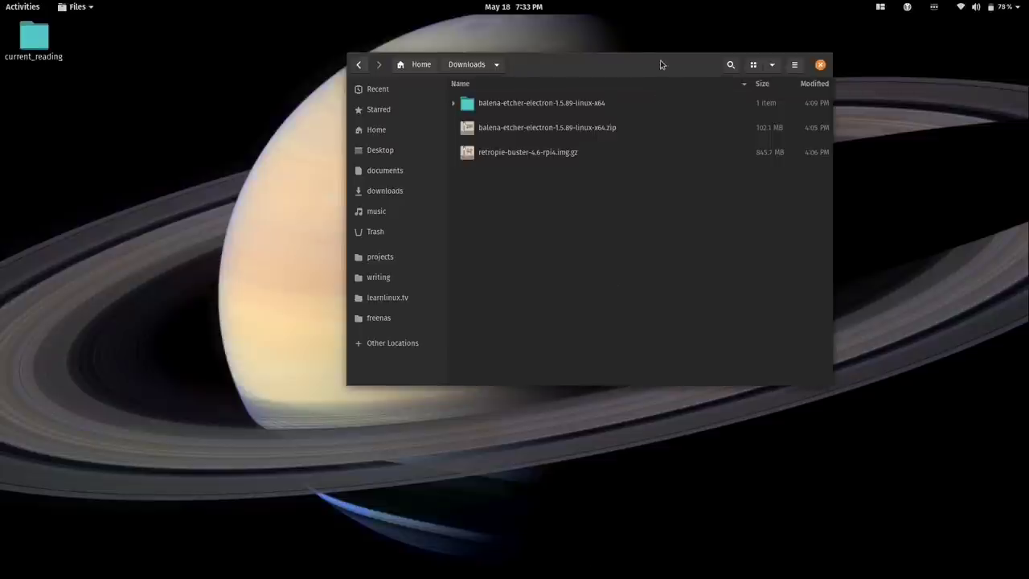
left_click_drag(661, 64, 609, 141)
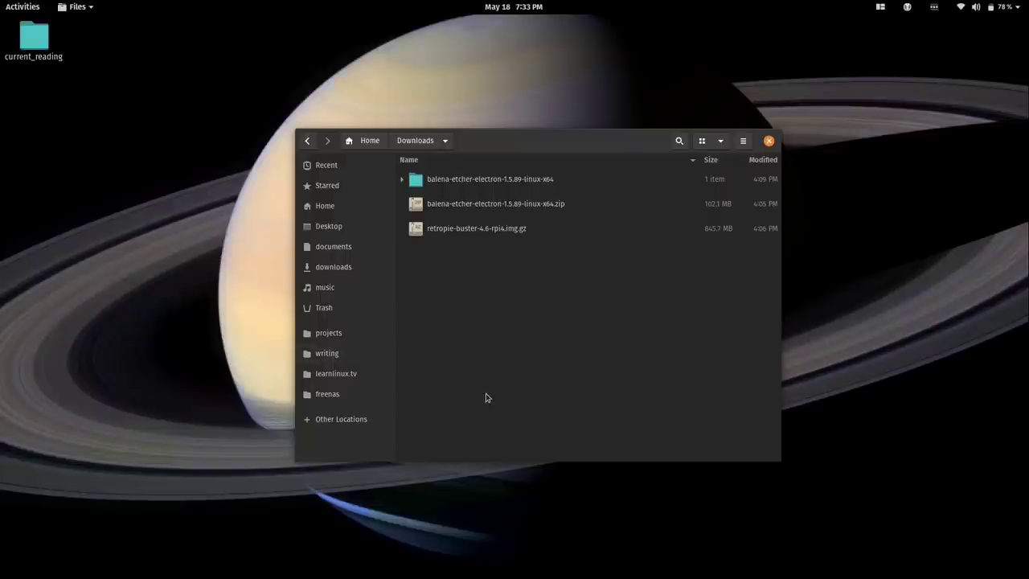
left_click(353, 426)
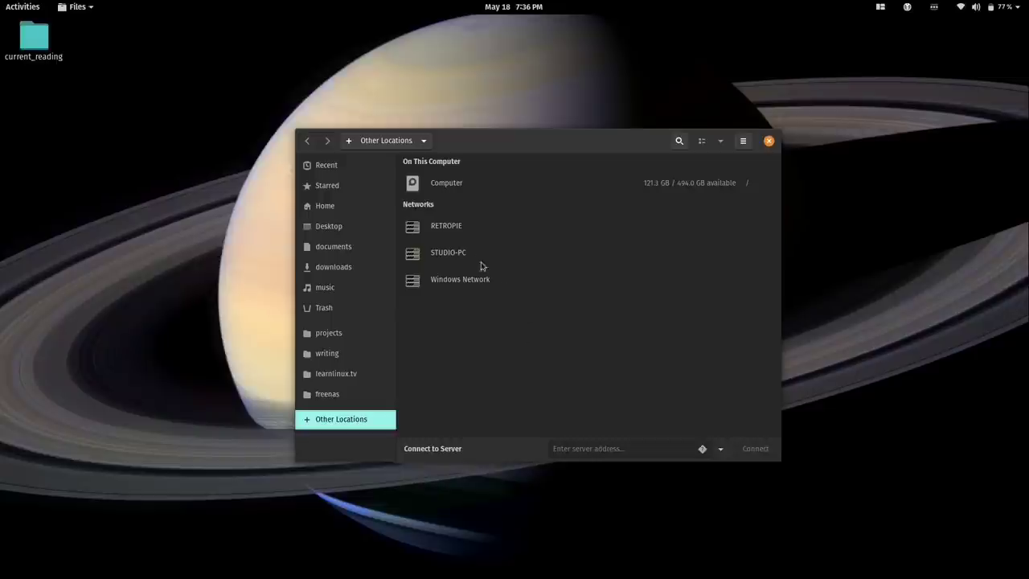
left_click(448, 226)
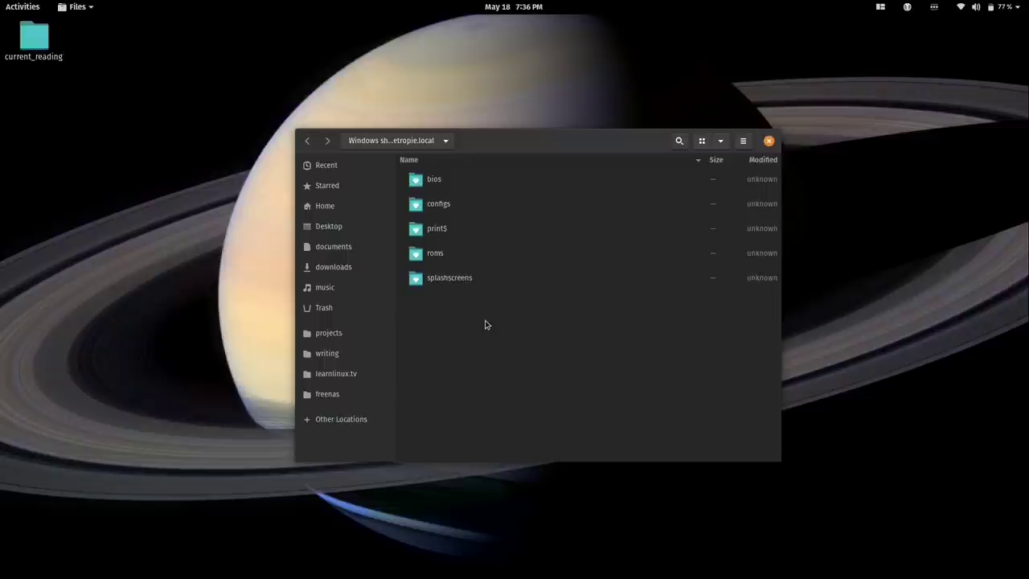
double_click(451, 263)
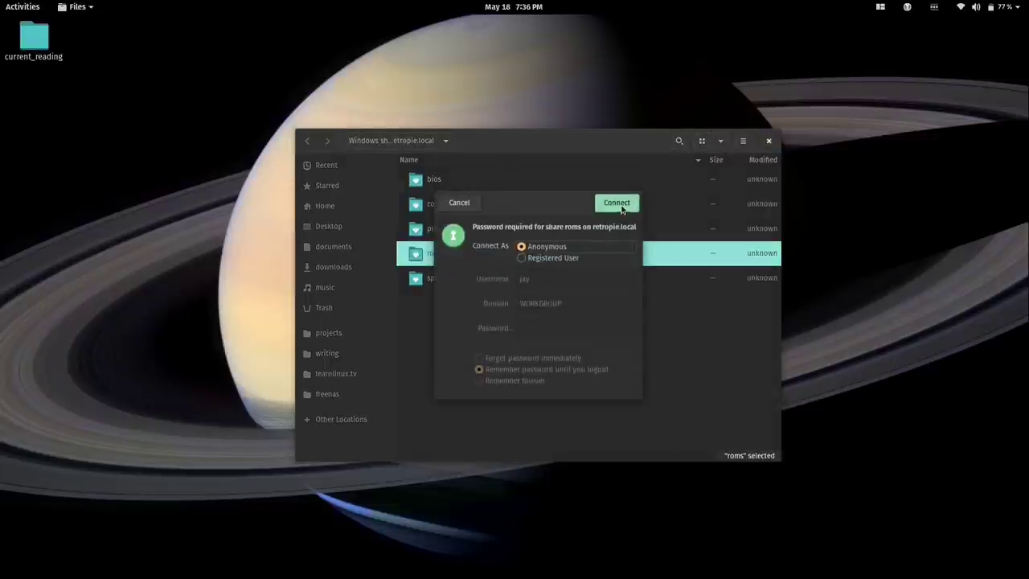
left_click(630, 206)
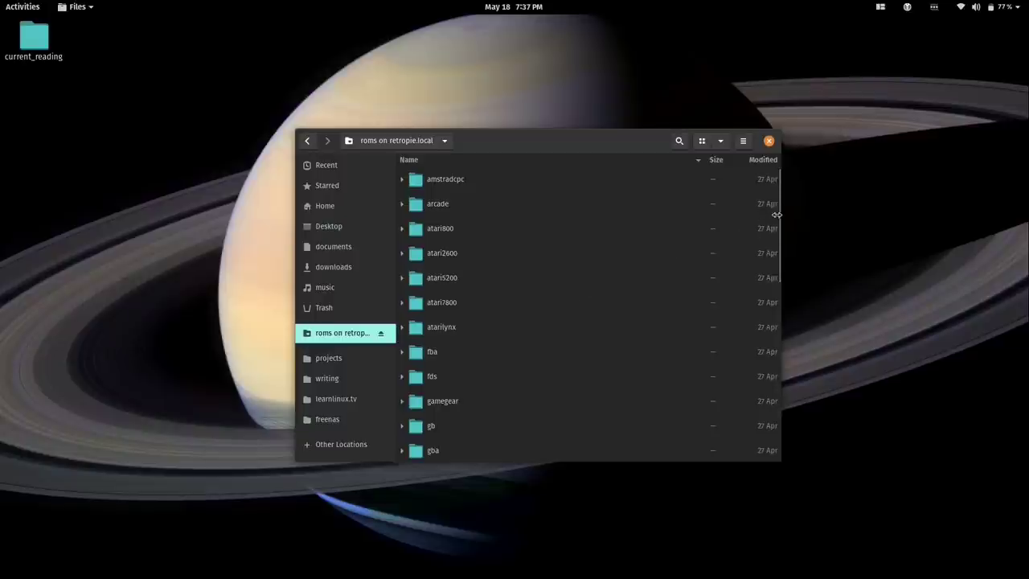
- Open the megadrive folder in the roms share and open the local downloads folder in a second tab
left_click_drag(779, 219, 802, 284)
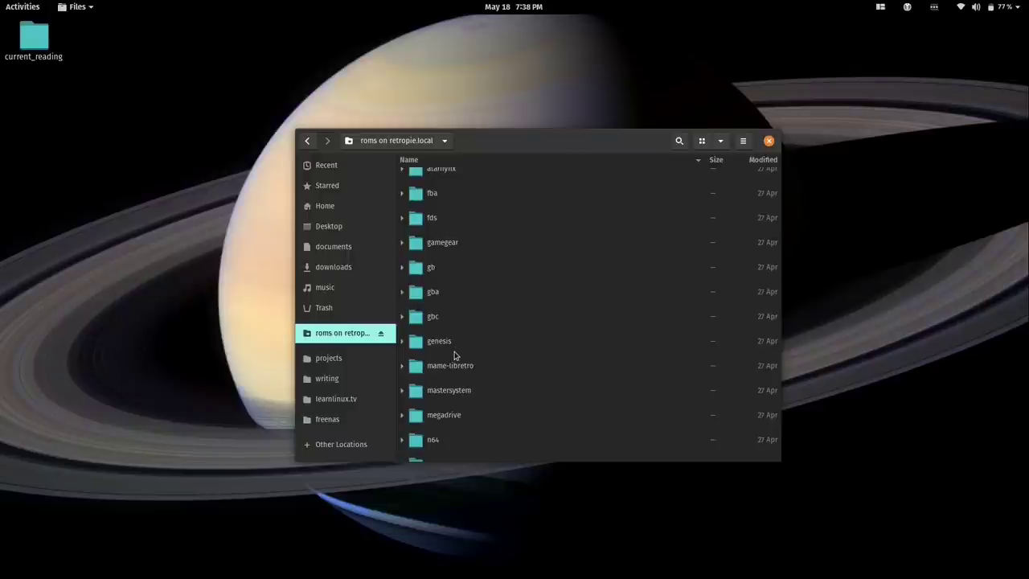
double_click(443, 416)
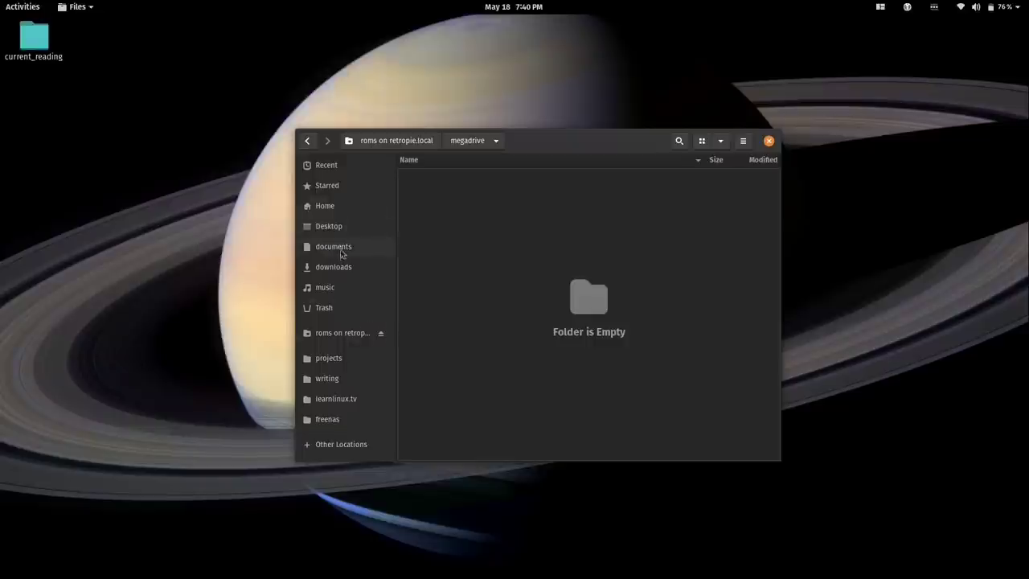
right_click(341, 275)
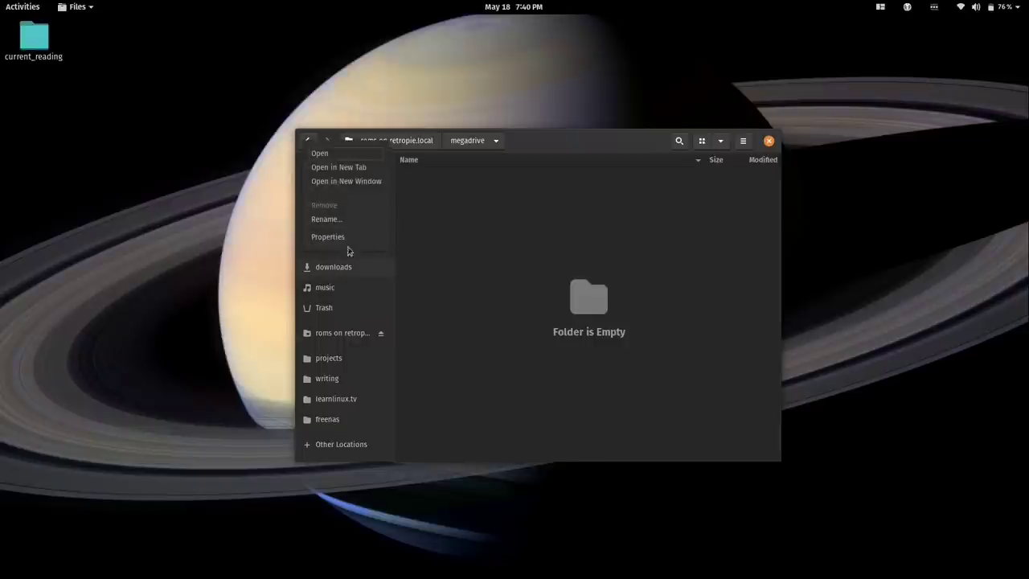
left_click(339, 167)
left_click(672, 163)
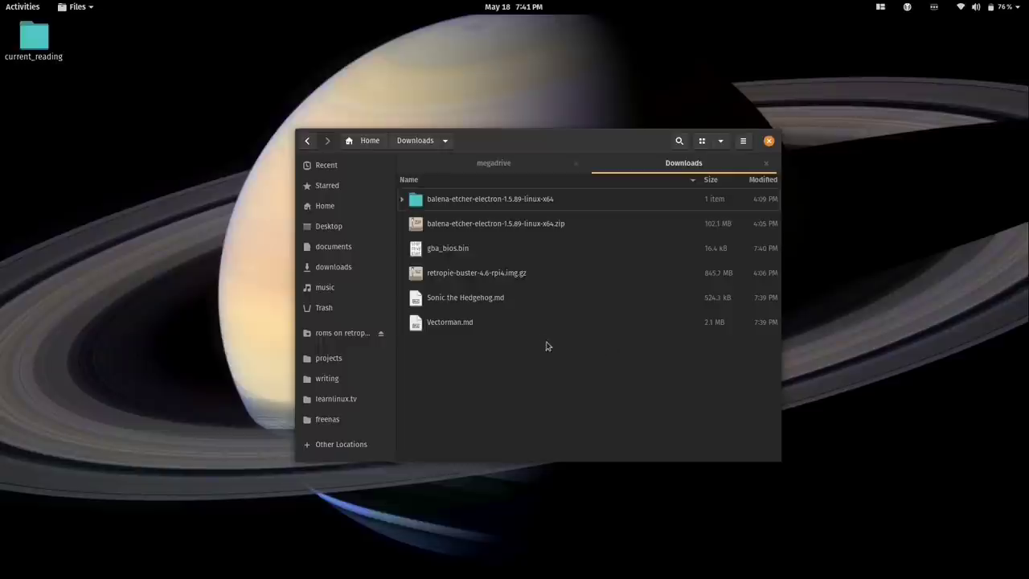
- Move Sonic the Hedgehog.md and Vectorman.md from Downloads into the megadrive folder of the roms share
left_click(511, 308)
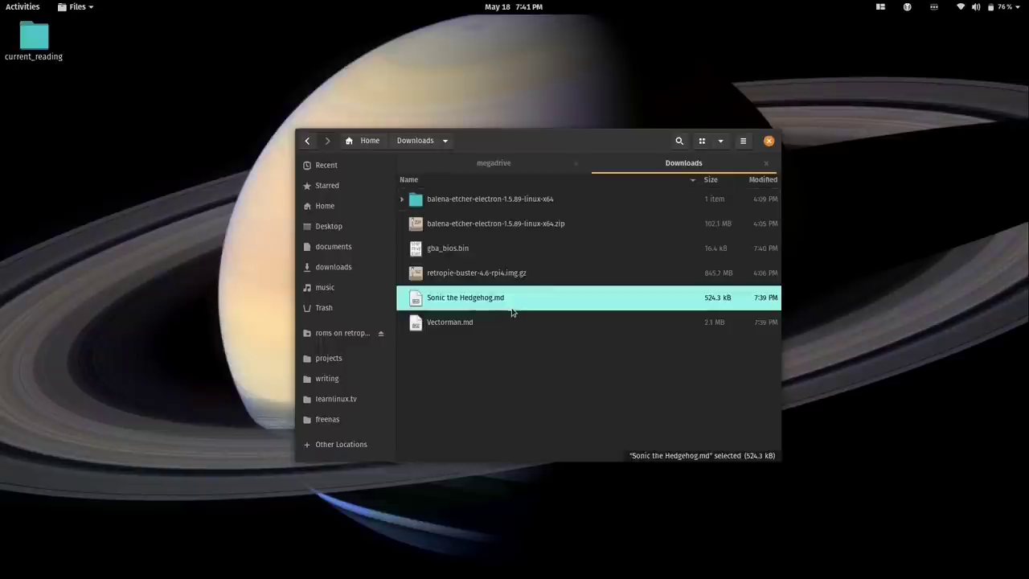
left_click(508, 323)
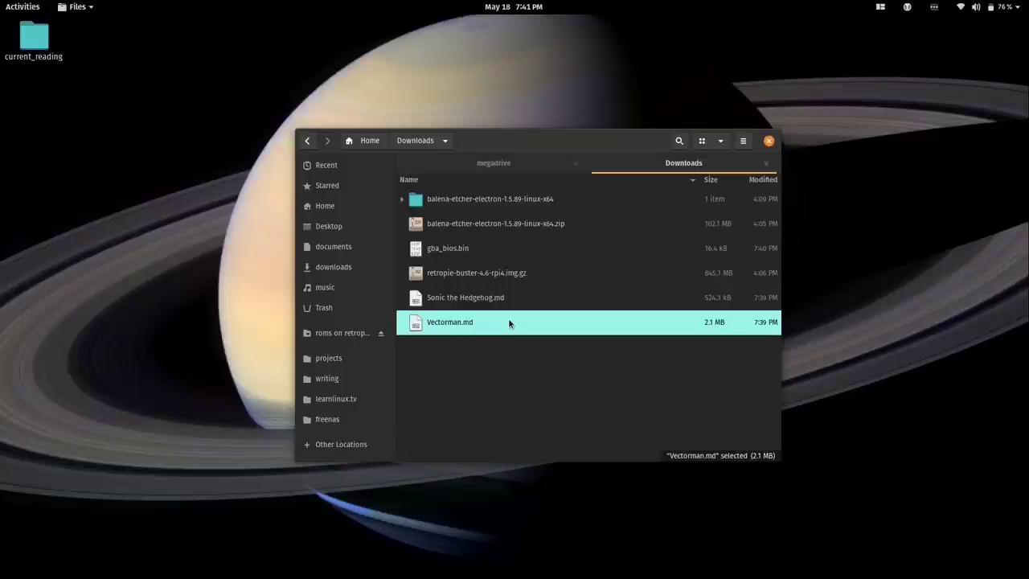
left_click(502, 301, "ctrl")
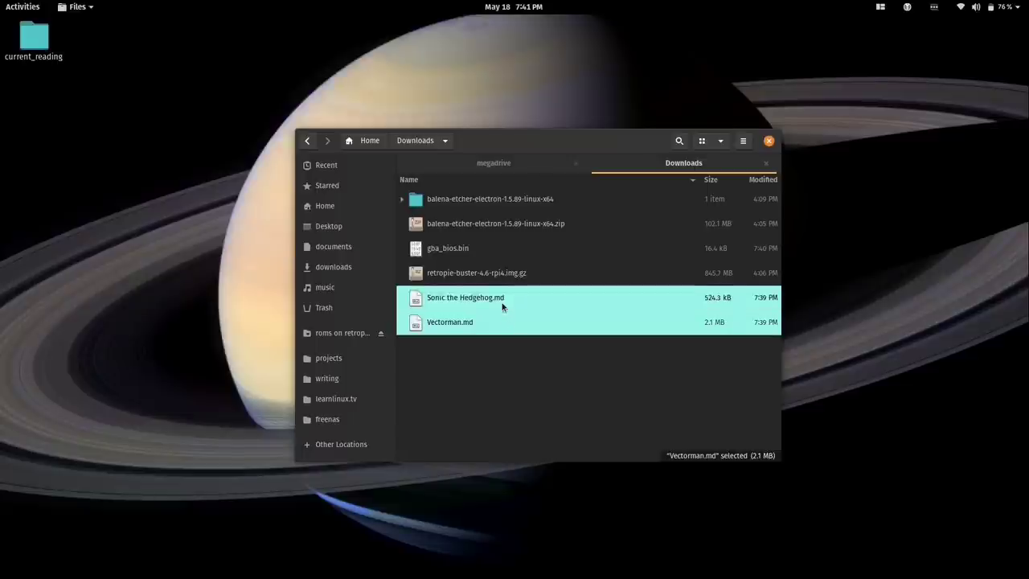
right_click(504, 303)
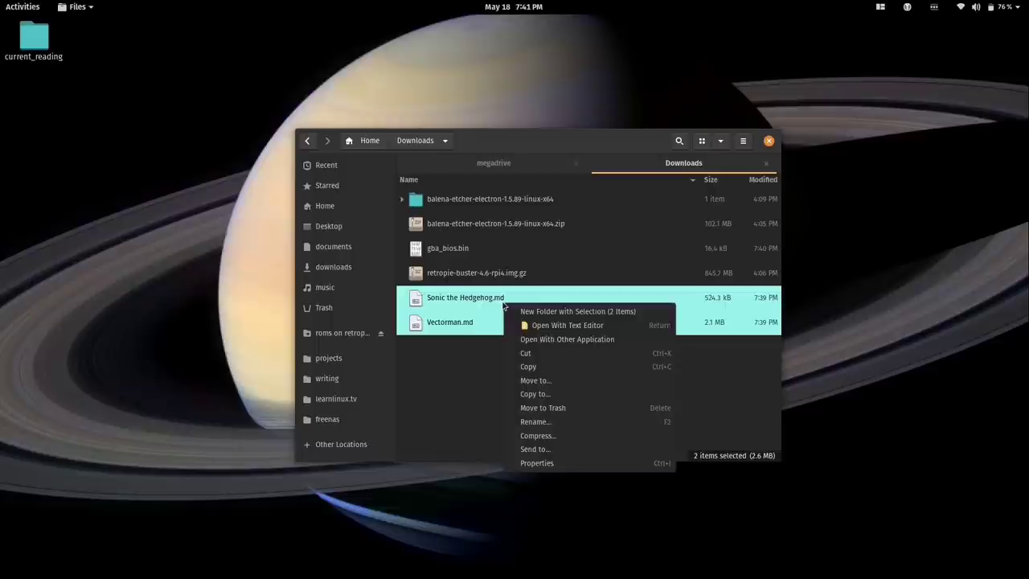
left_click(540, 353)
left_click(525, 164)
right_click(515, 231)
left_click(540, 266)
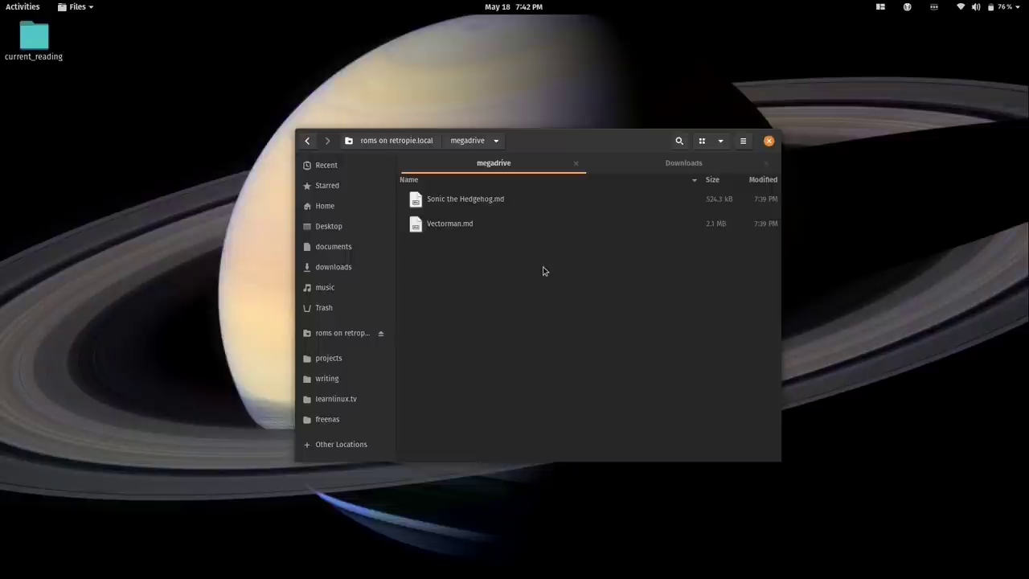
- Move Final Fantasy VI Advance.gba from Downloads into the gba folder of the roms share
left_click(309, 145)
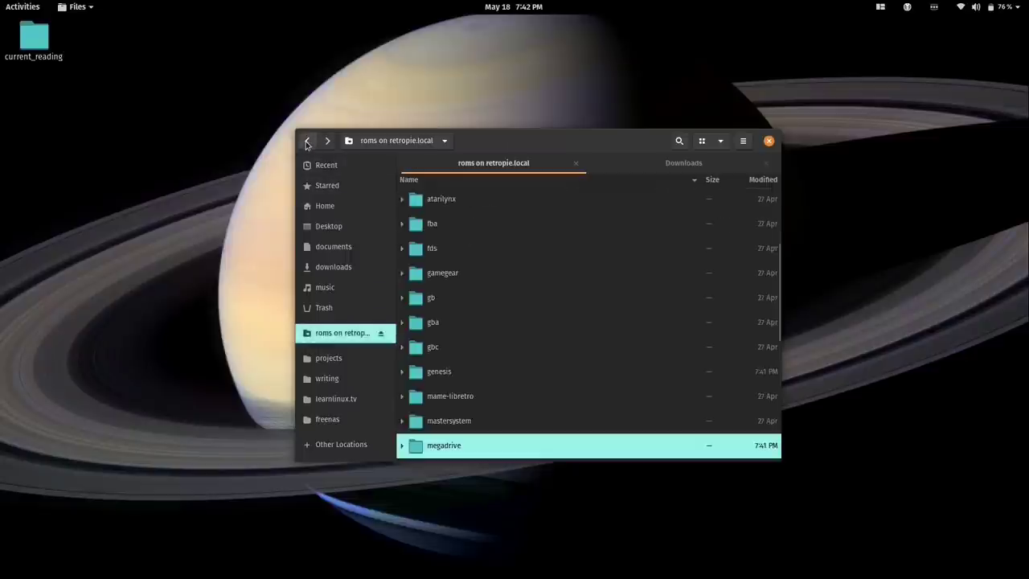
double_click(449, 323)
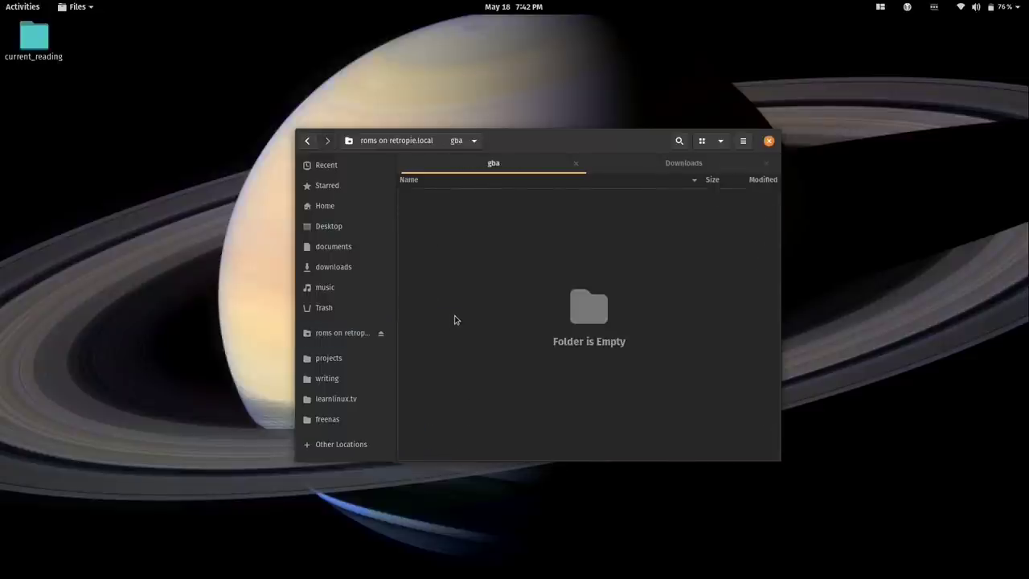
left_click(613, 171)
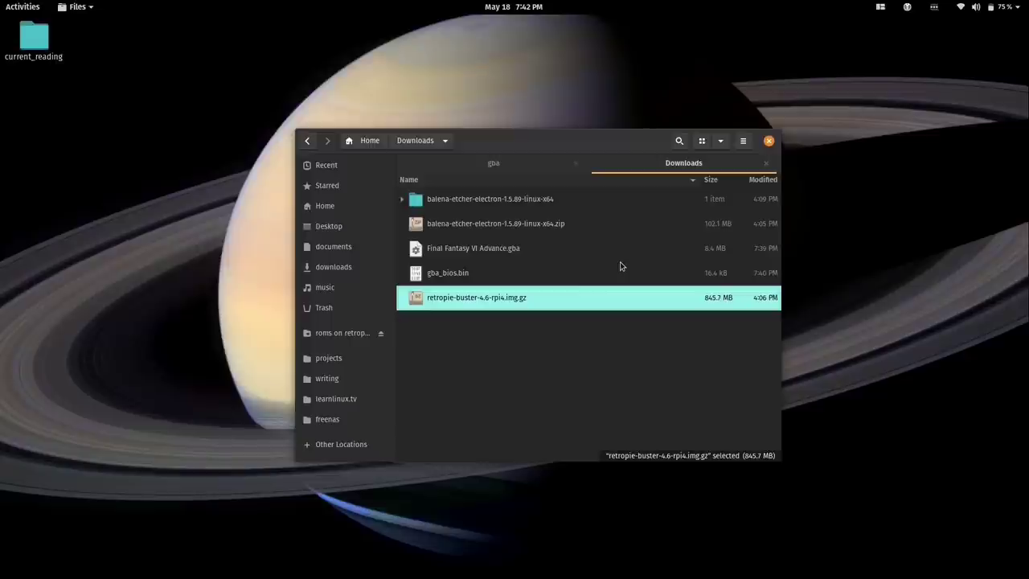
left_click(524, 254)
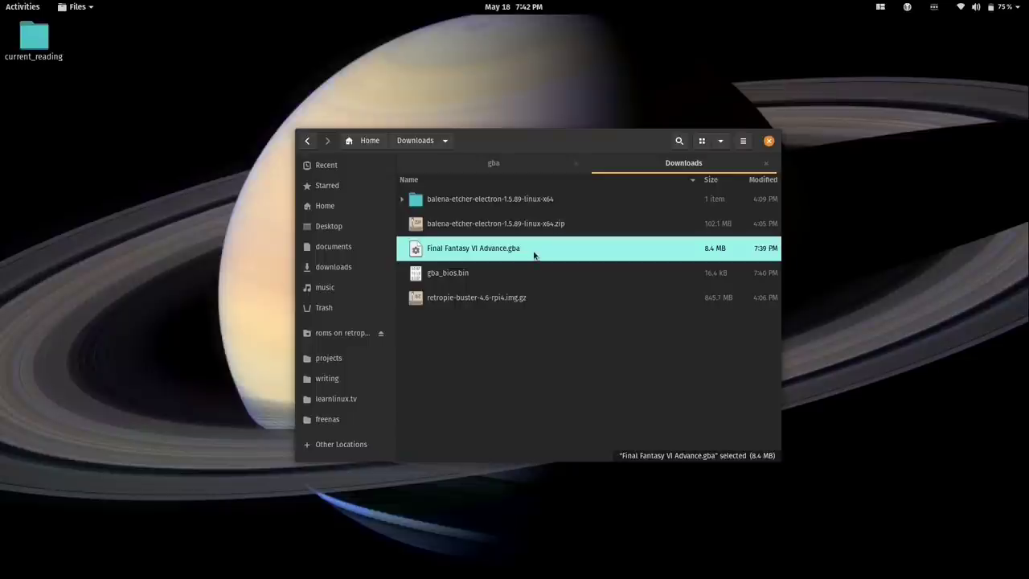
right_click(534, 254)
left_click(555, 287)
left_click(517, 161)
right_click(511, 254)
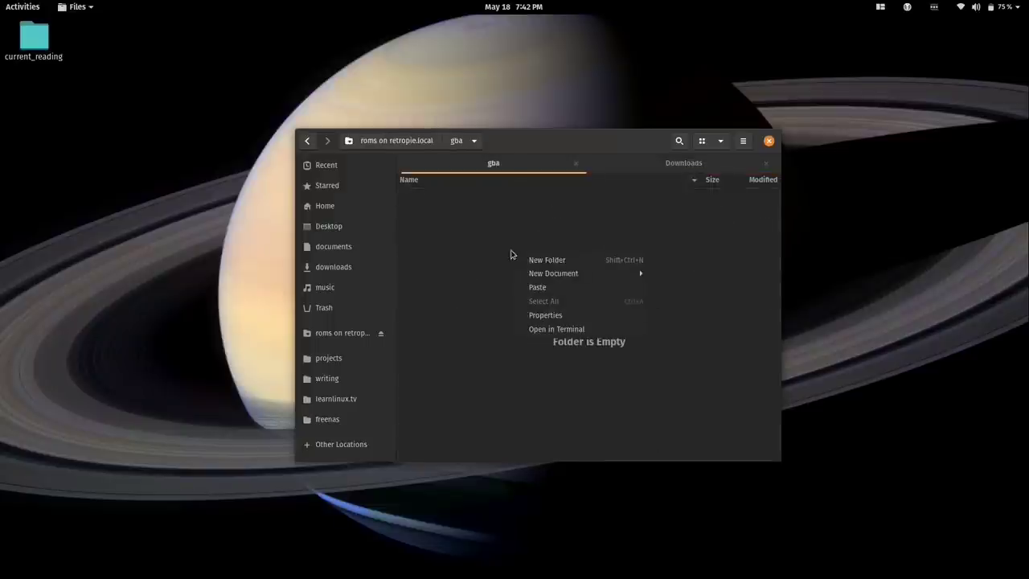
left_click(530, 288)
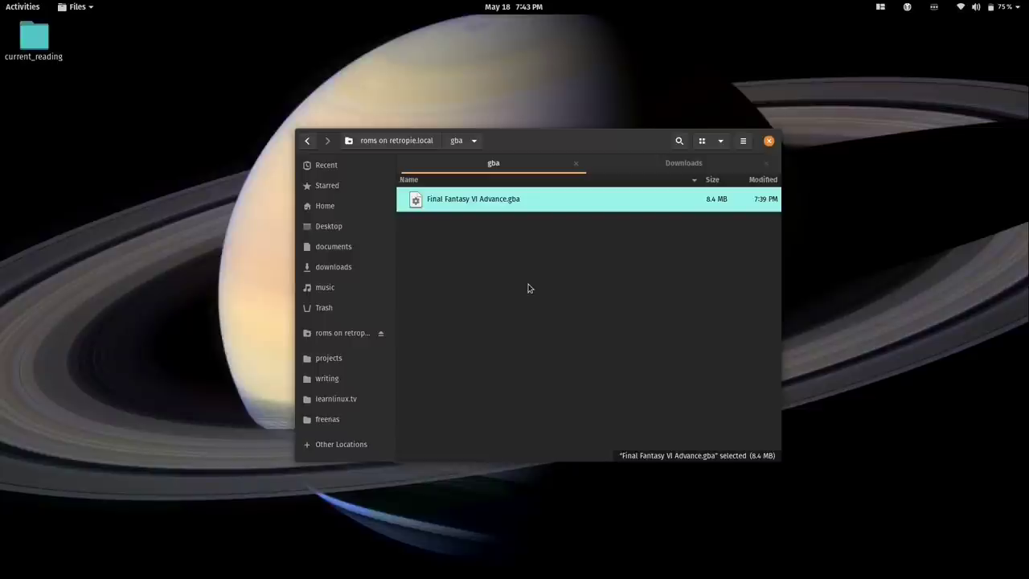
- Return to the list of RetroPie network shares and connect to the bios share anonymously
left_click(308, 142)
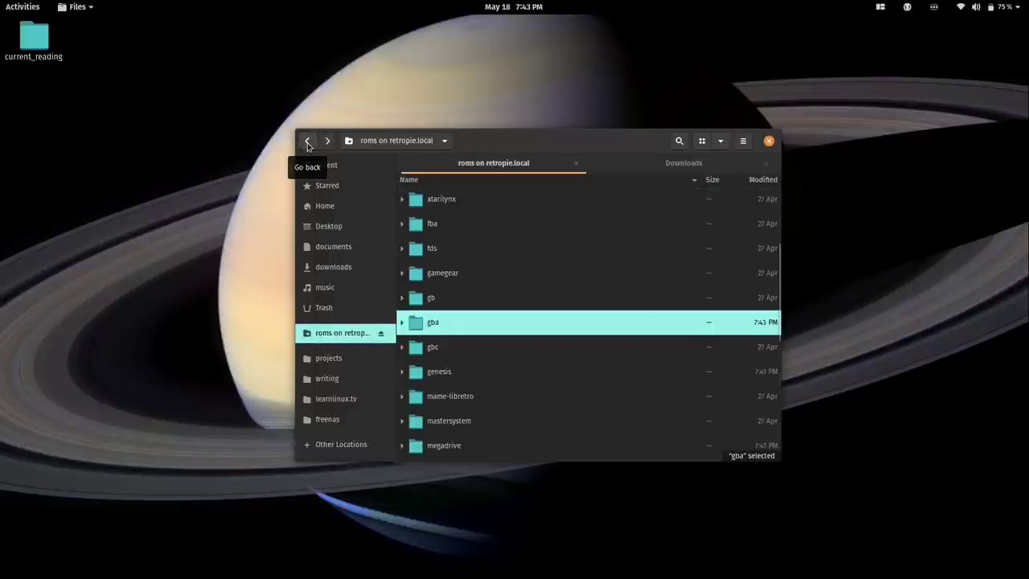
left_click(308, 143)
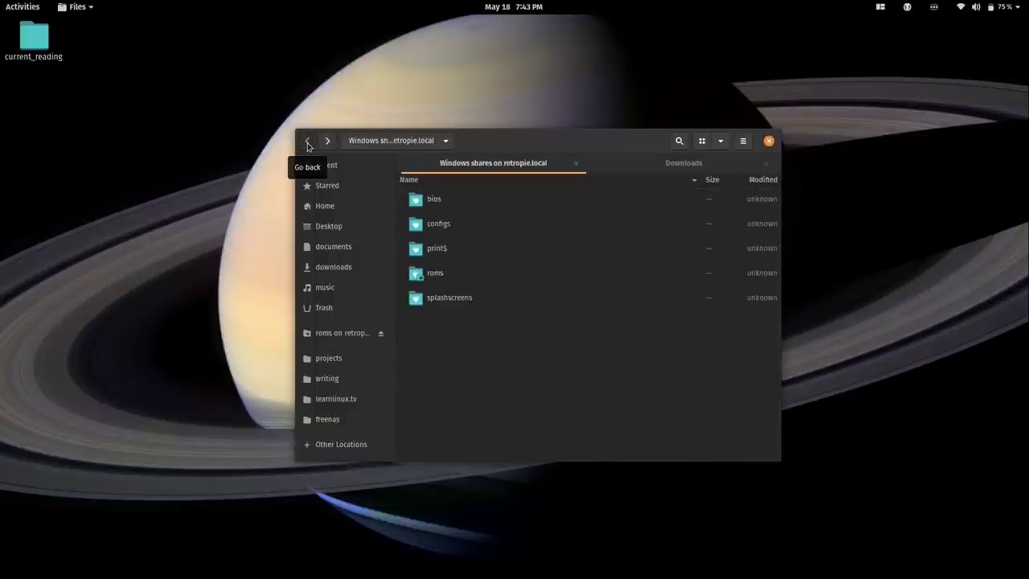
double_click(454, 201)
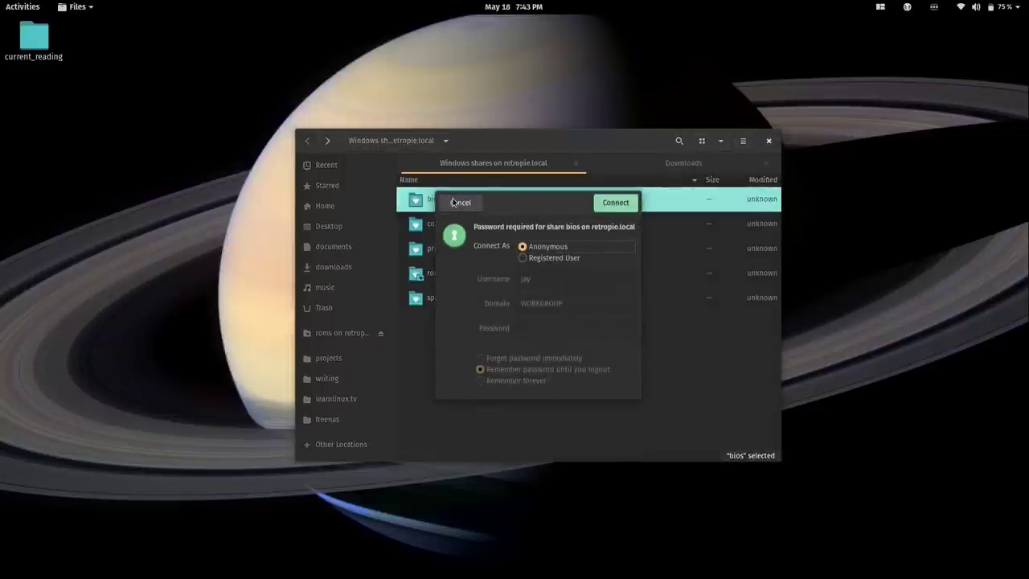
left_click(610, 210)
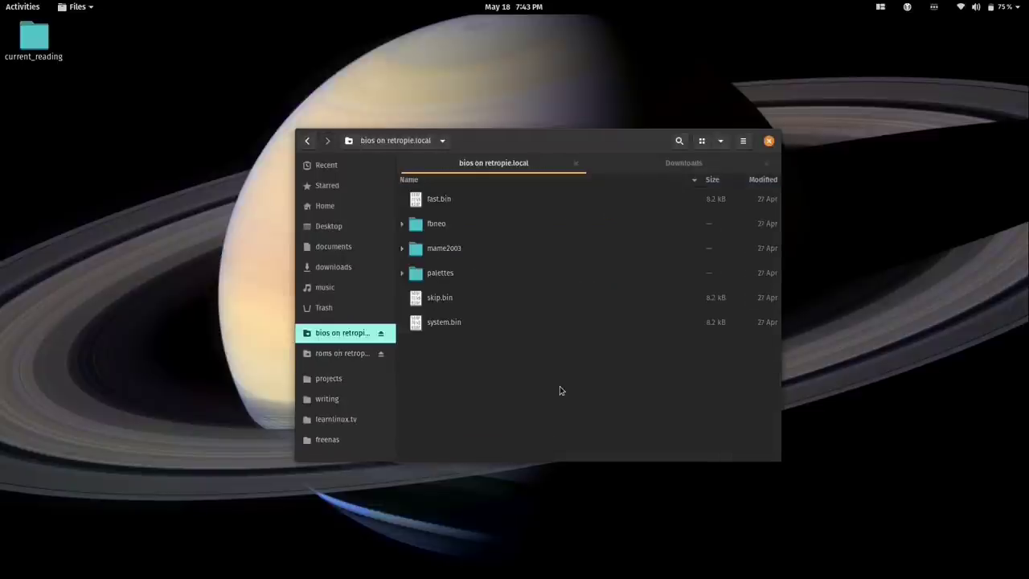
- Place gba_bios.bin from Downloads into the root of the bios share
left_click(680, 164)
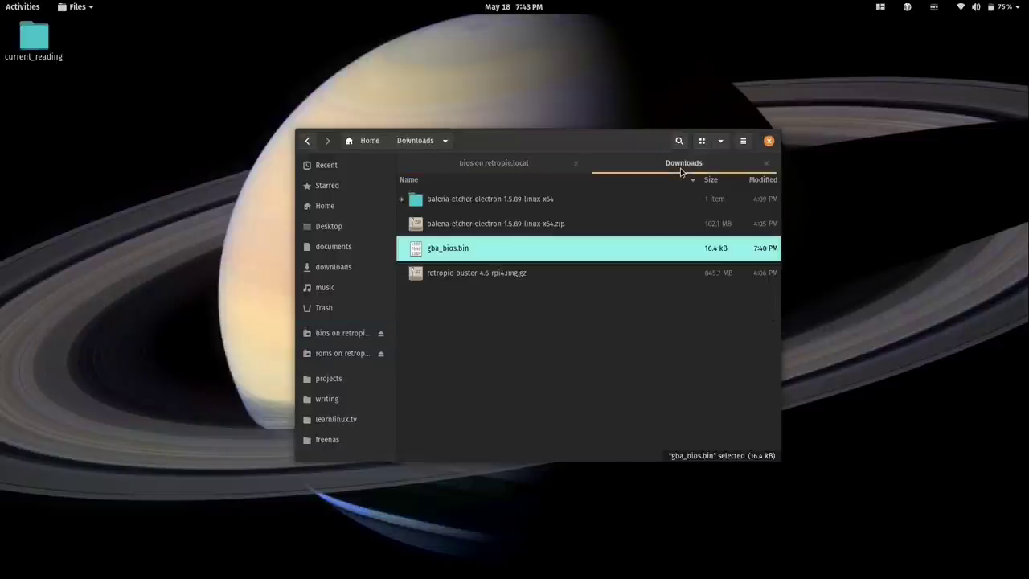
right_click(486, 250)
left_click(515, 298)
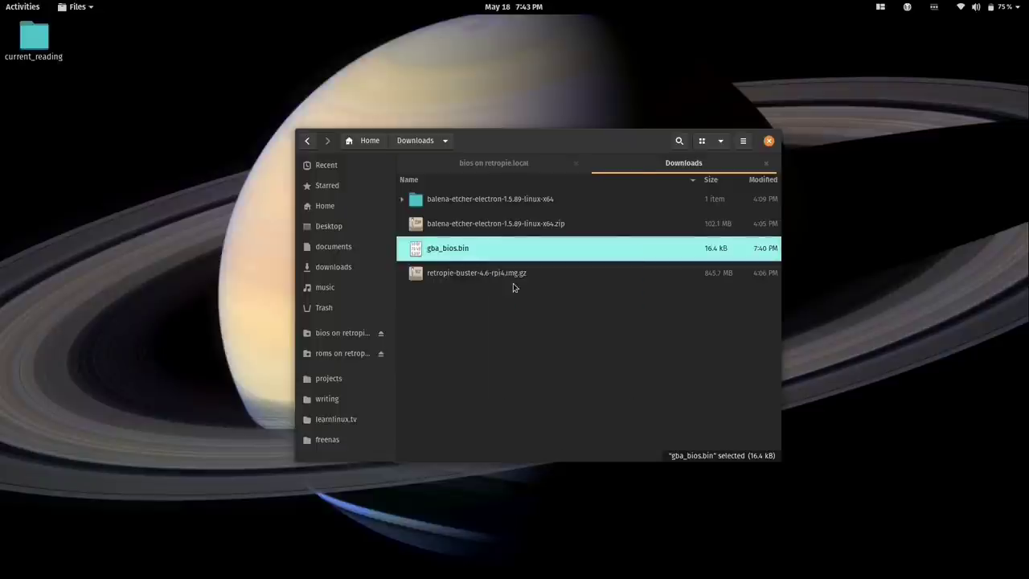
left_click(519, 164)
right_click(483, 363)
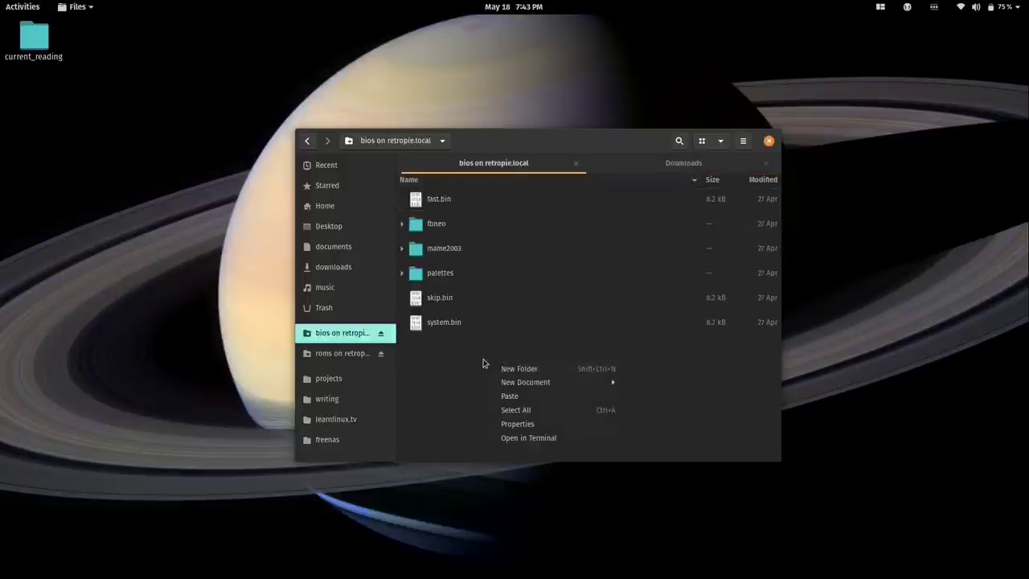
left_click(532, 397)
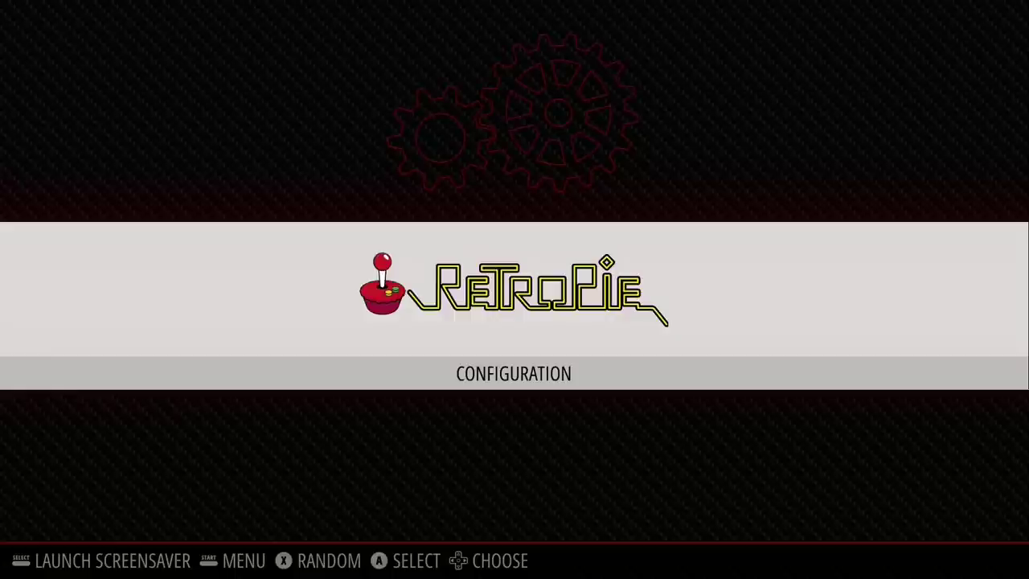
- Restart EmulationStation and confirm the restart so that the newly transferred games are loaded
key("Return")
key("Down")
key("Down")
key("Down")
key("Down")
key("Down")
key("Down")
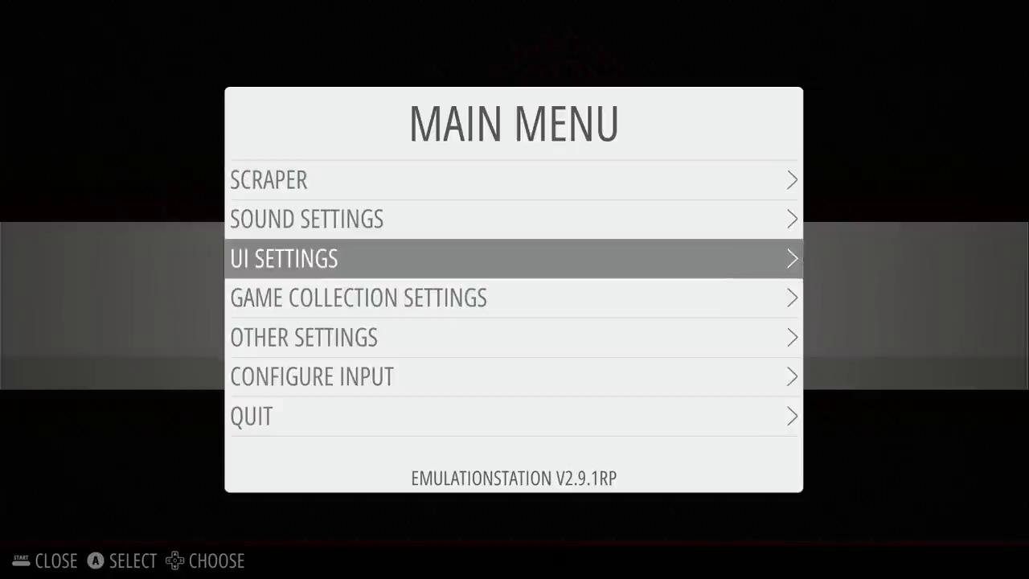
key("Return")
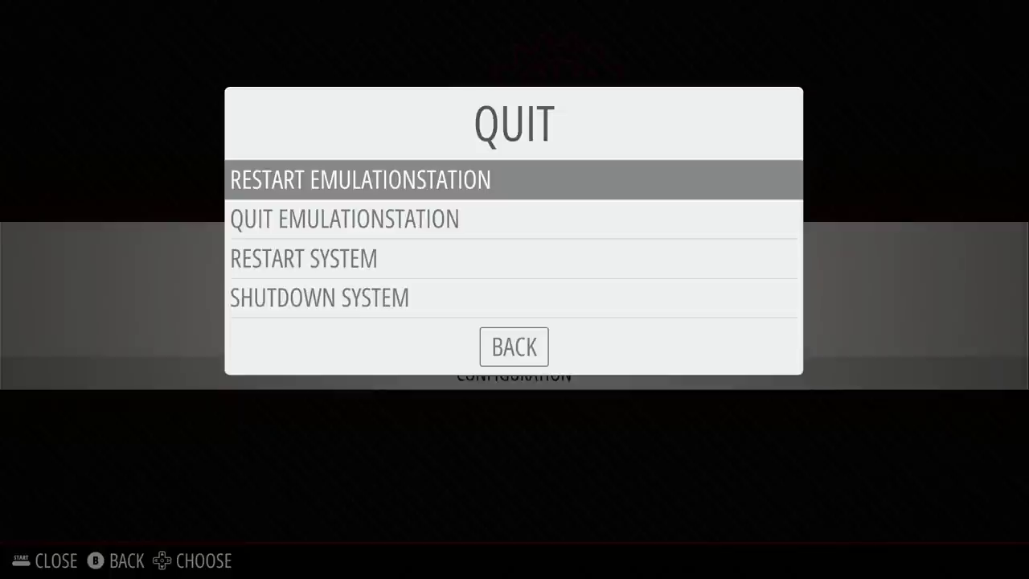
key("Return")
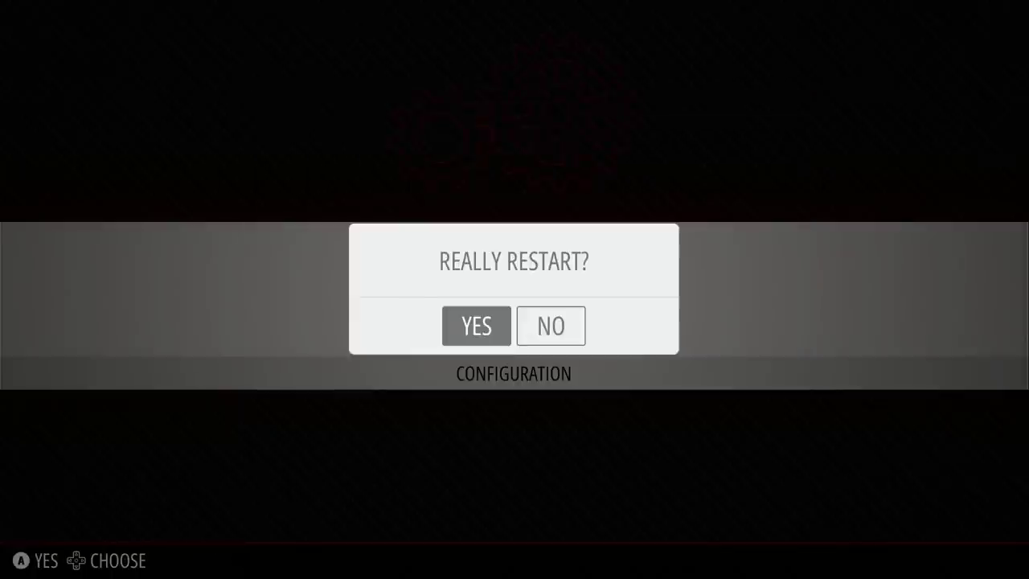
key("Return")
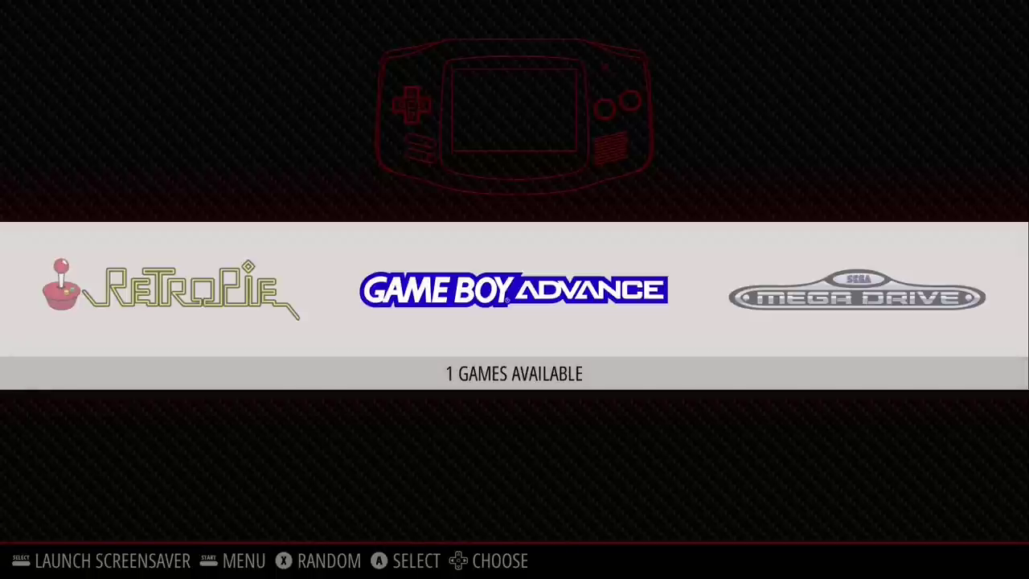
- Open the Sega Mega Drive game list and launch Sonic the Hedgehog
key("Right")
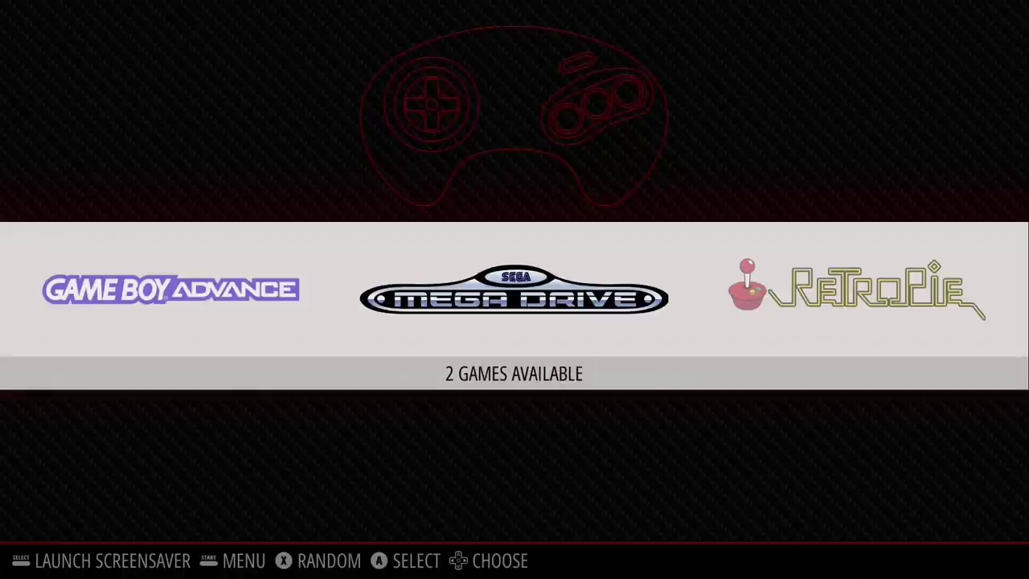
key("Return")
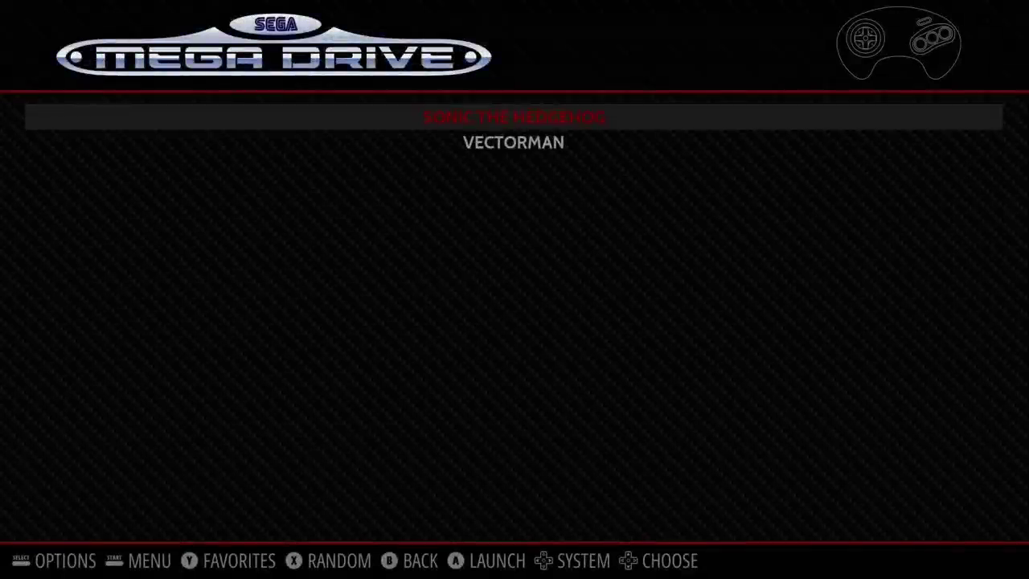
key("Down")
key("Up")
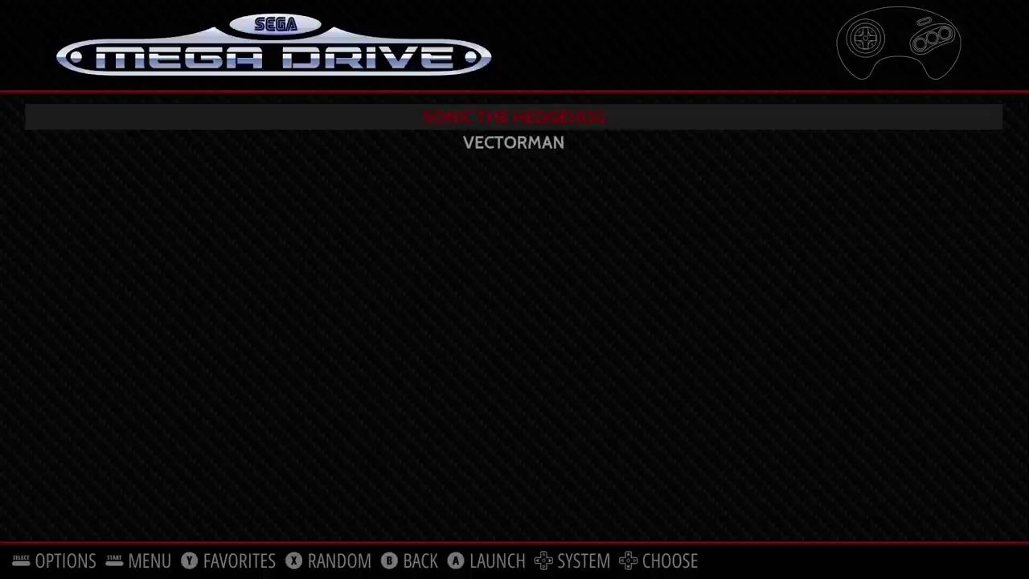
key("Return")
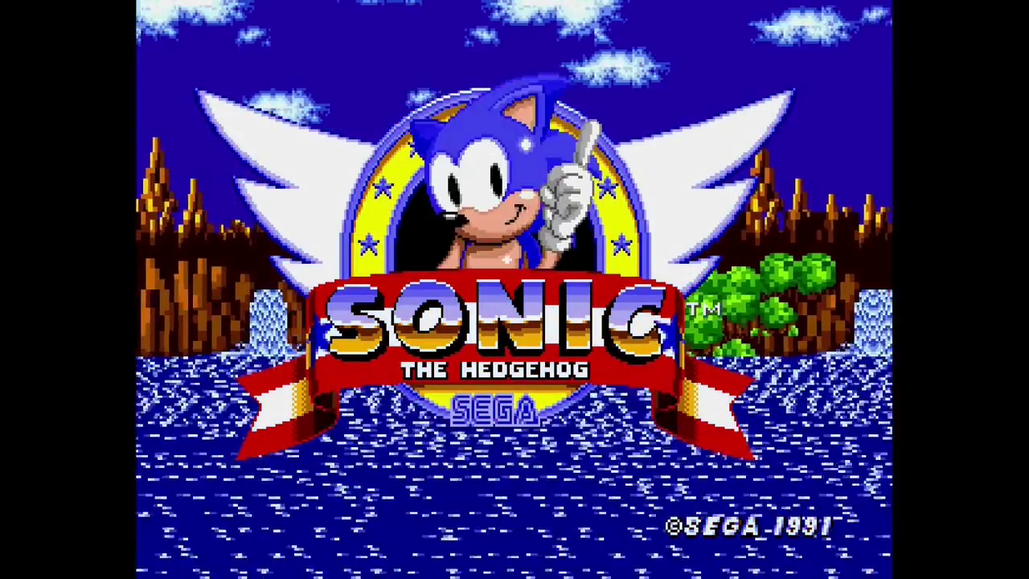
- Start Sonic the Hedgehog from its title screen and test the controls by running forward and jumping in Green Hill Zone Act 1
key("Return")
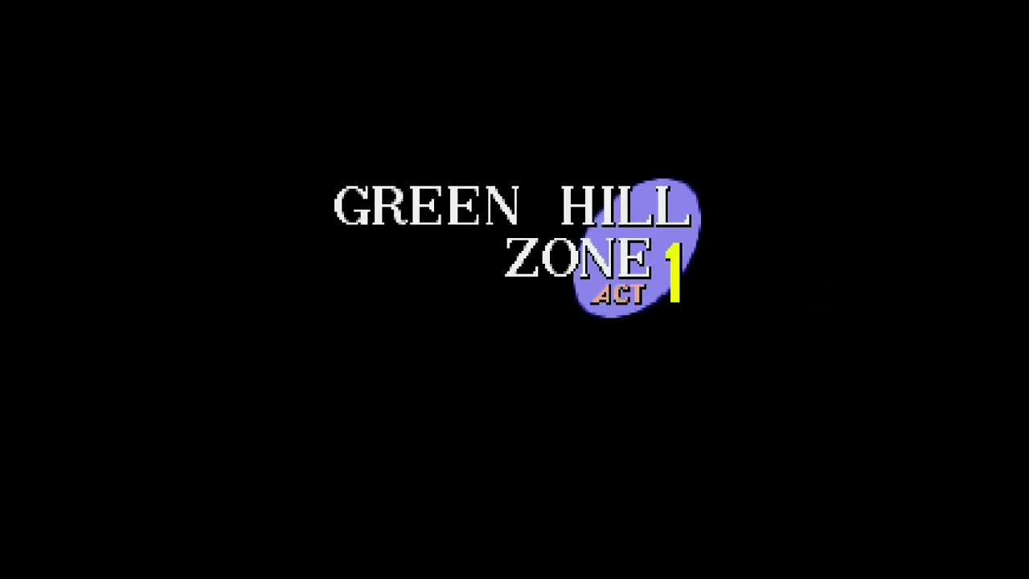
key("Right")
key("z")
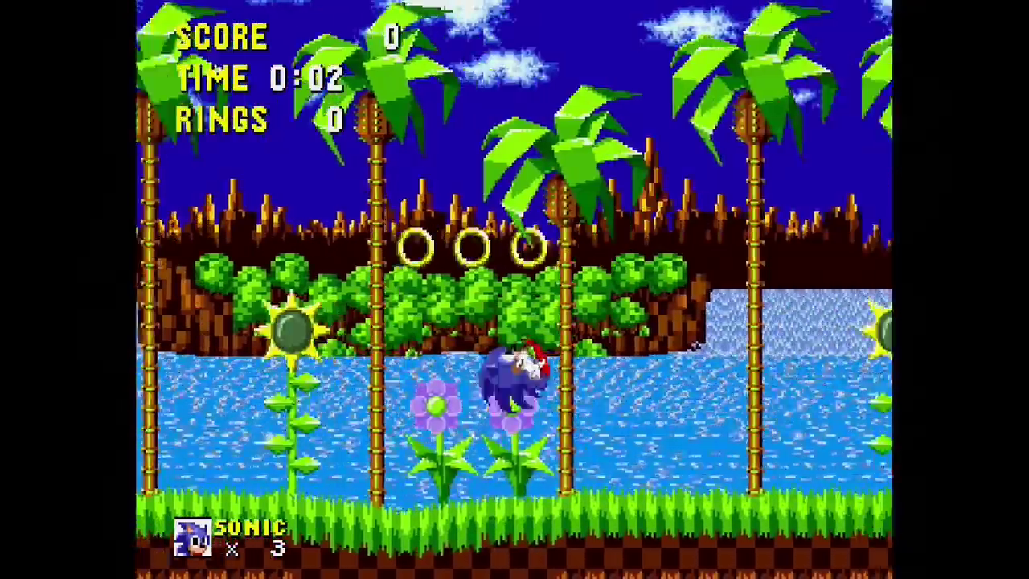